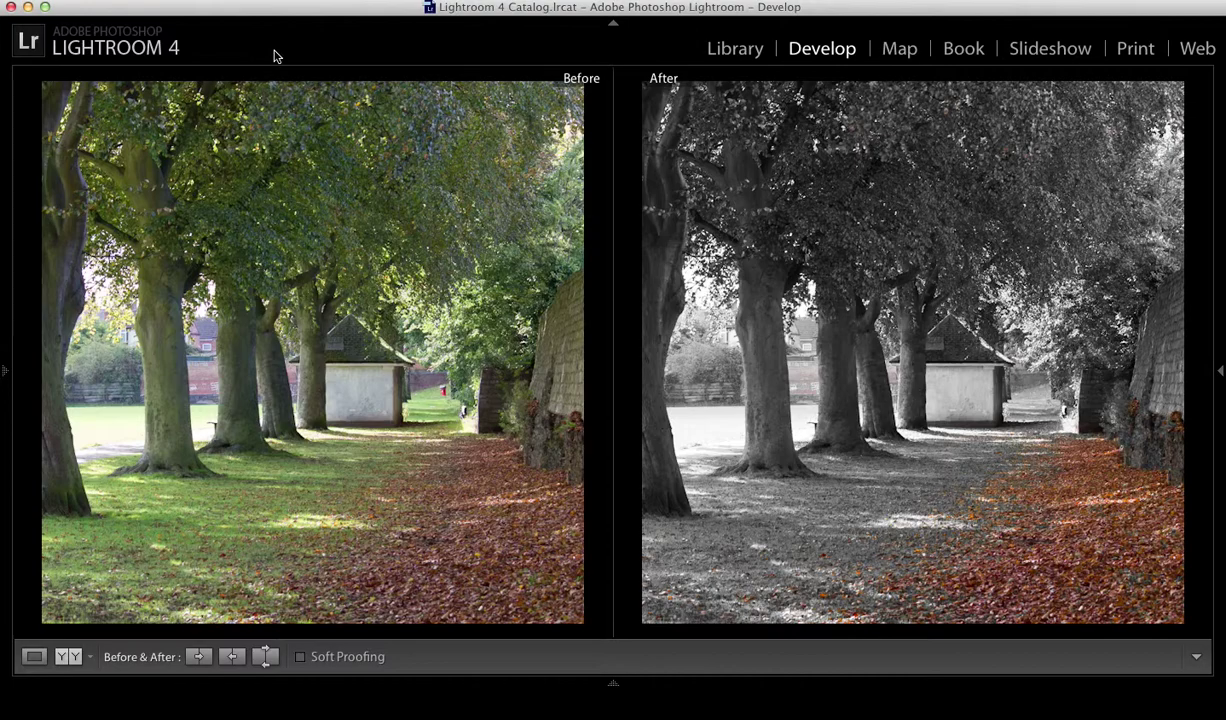
# Step: Show both side panels and switch from the before/after comparison to the single-photo view
pyautogui.moveTo(419, 690)
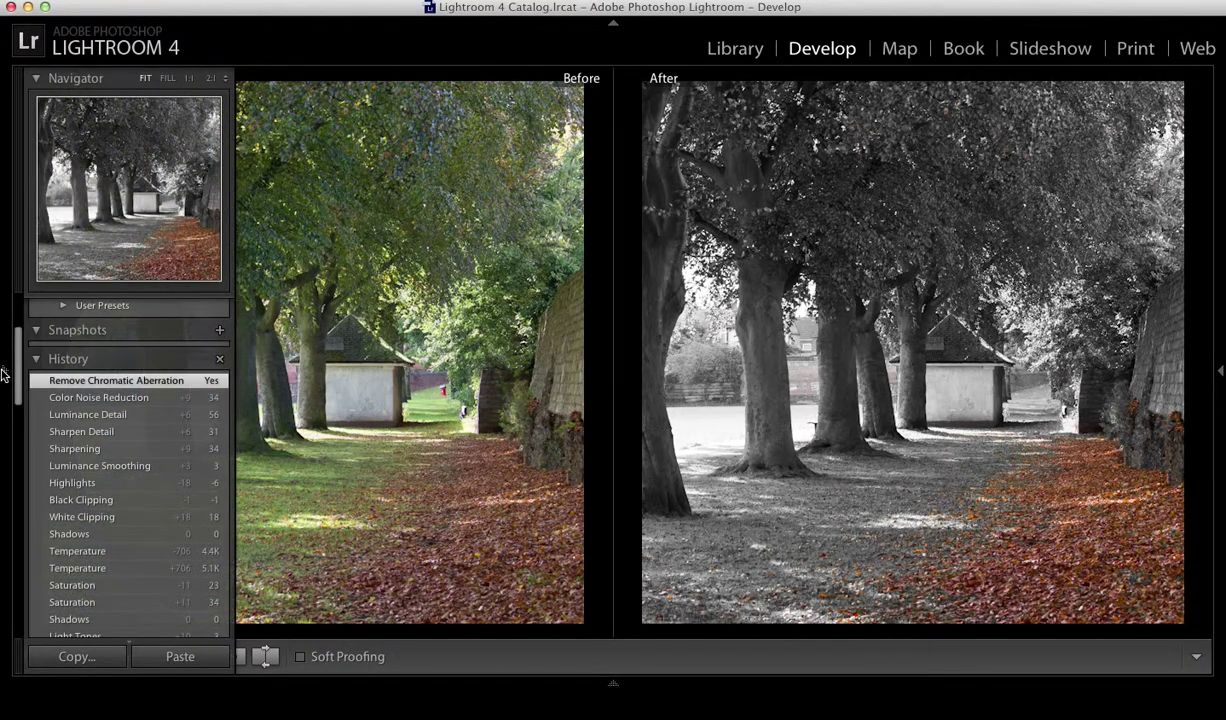
pyautogui.click(4, 374)
pyautogui.click(1219, 371)
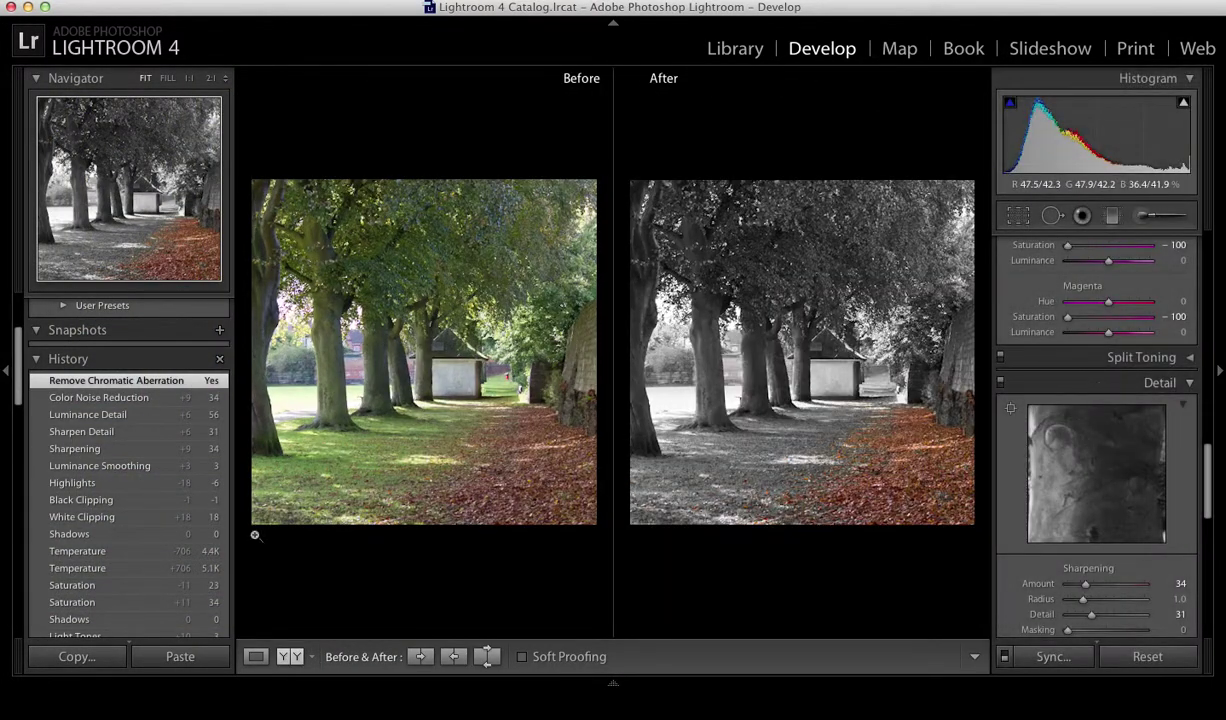
pyautogui.click(255, 656)
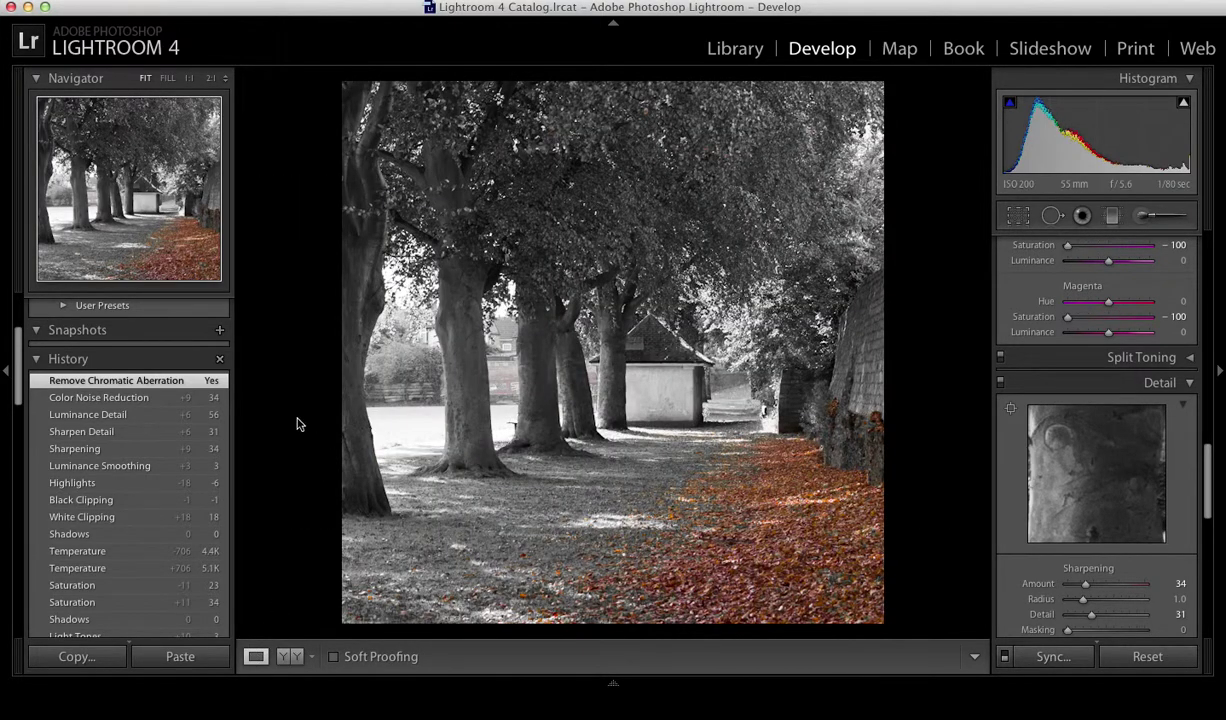
# Step: Return the photo to its original Import state in the edit history
pyautogui.scroll(-20, 140, 457)
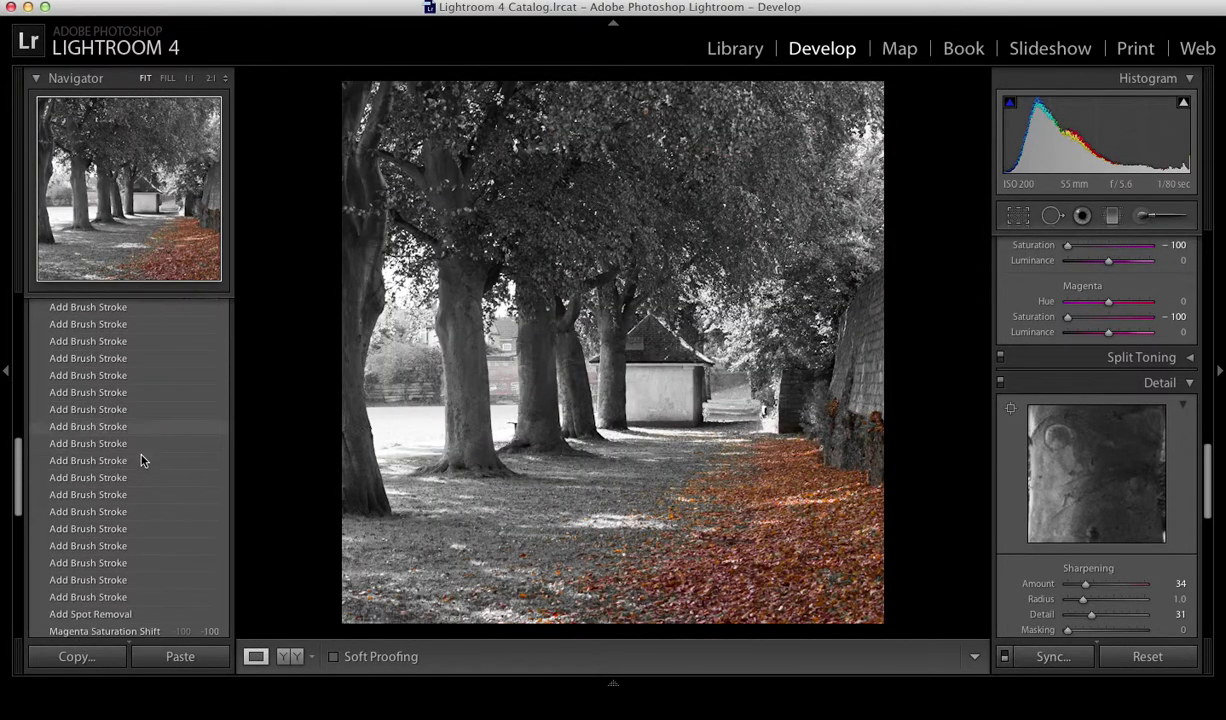
pyautogui.scroll(-10, 141, 460)
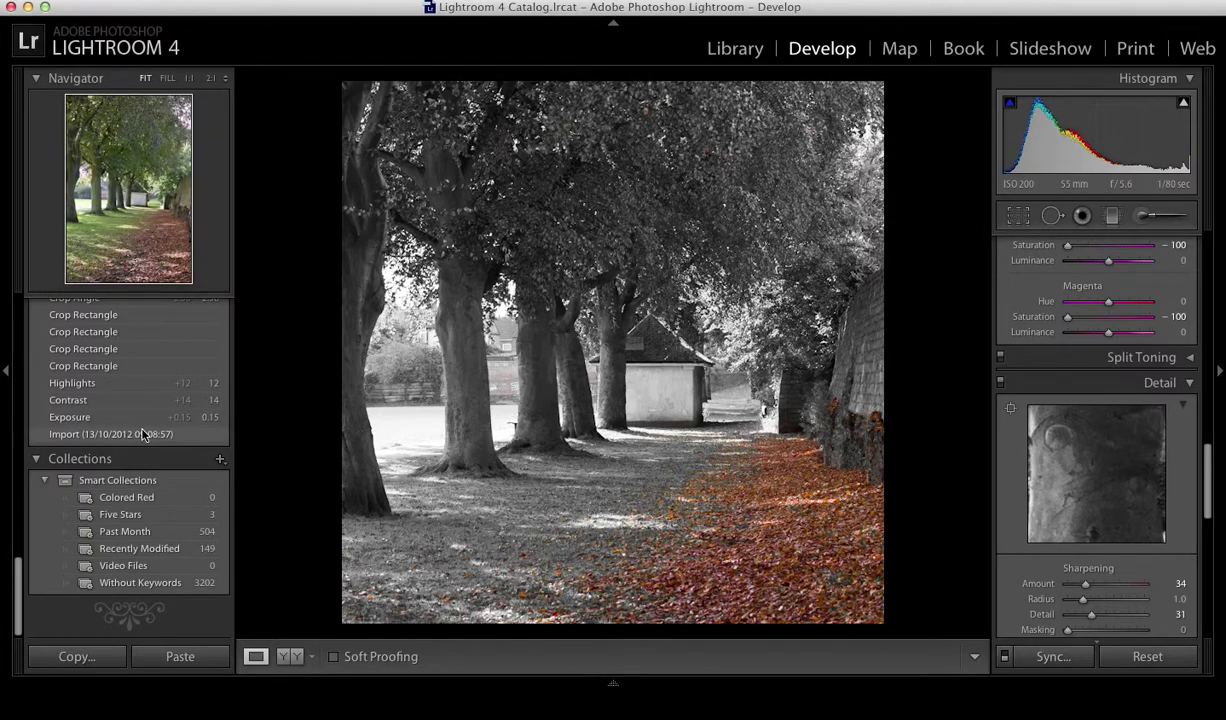
pyautogui.click(145, 435)
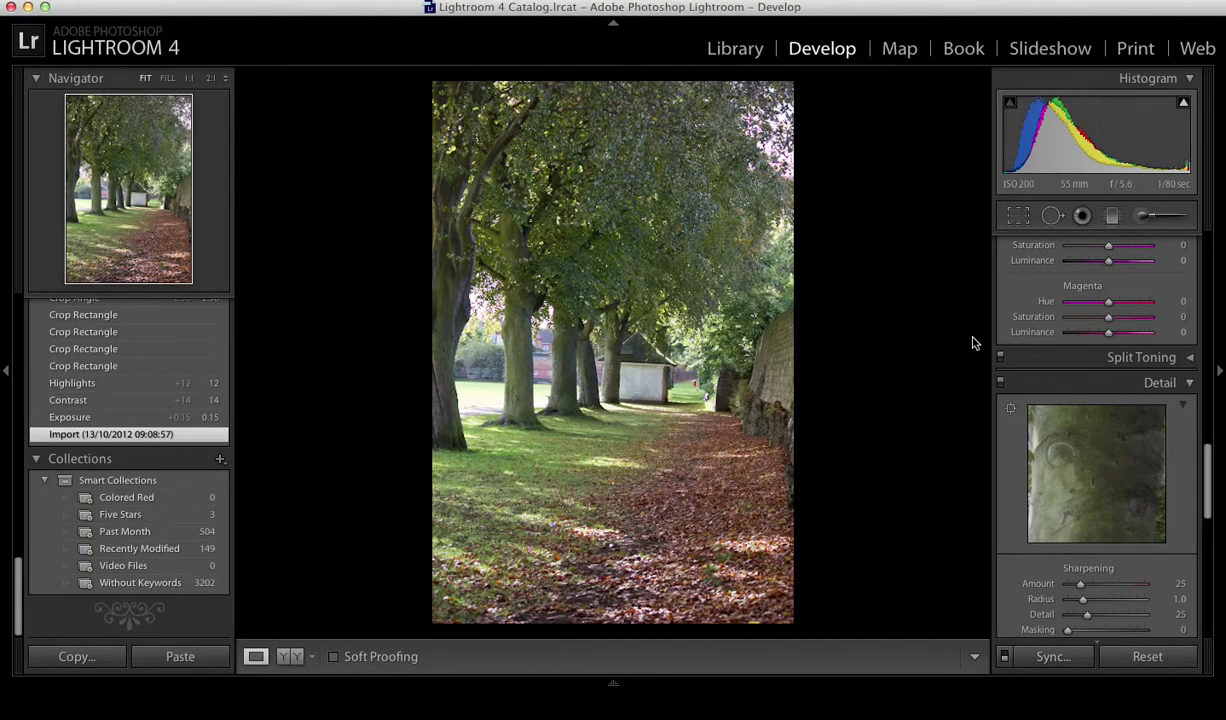
# Step: Crop the photo to a 1 x 1 aspect ratio and rotate it to an angle of -2.89
pyautogui.scroll(10, 1208, 236)
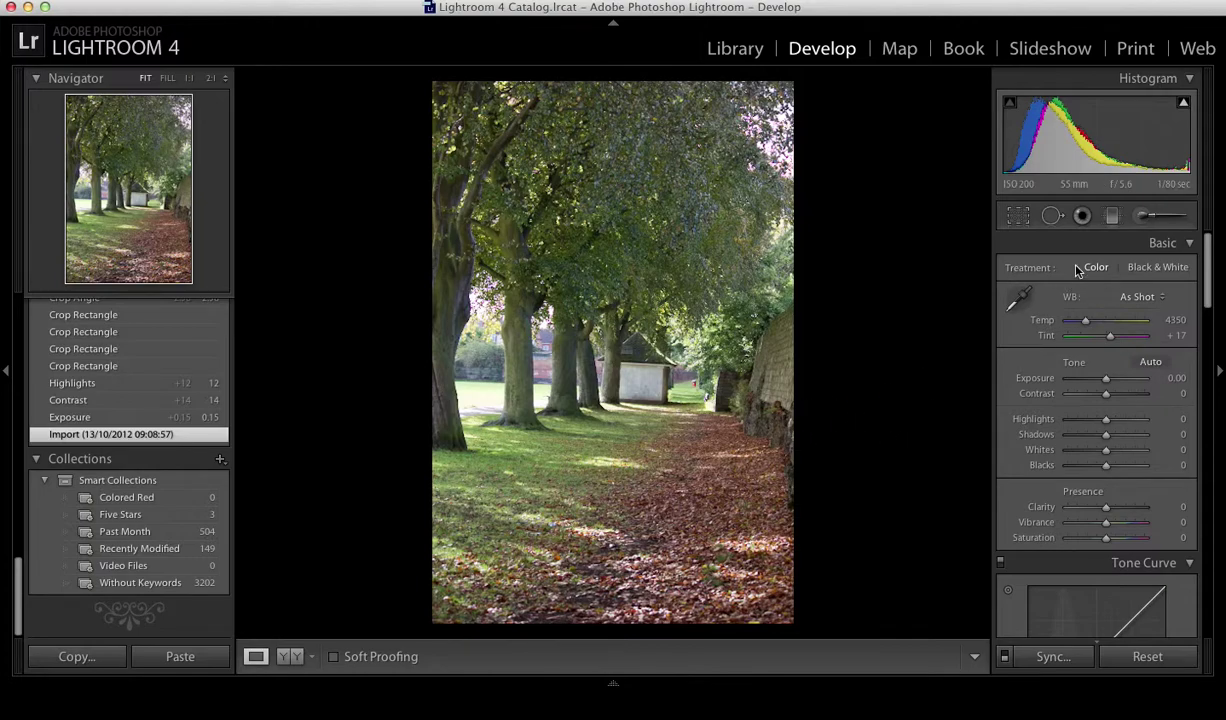
pyautogui.click(1018, 216)
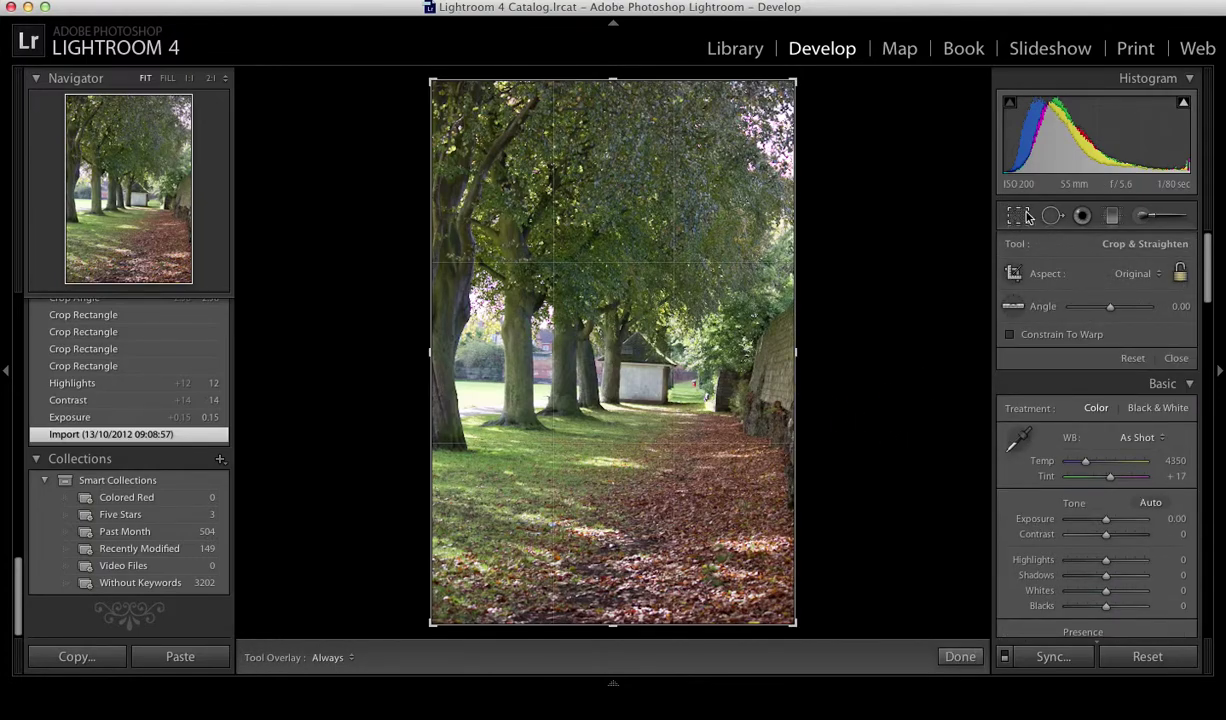
pyautogui.click(1140, 278)
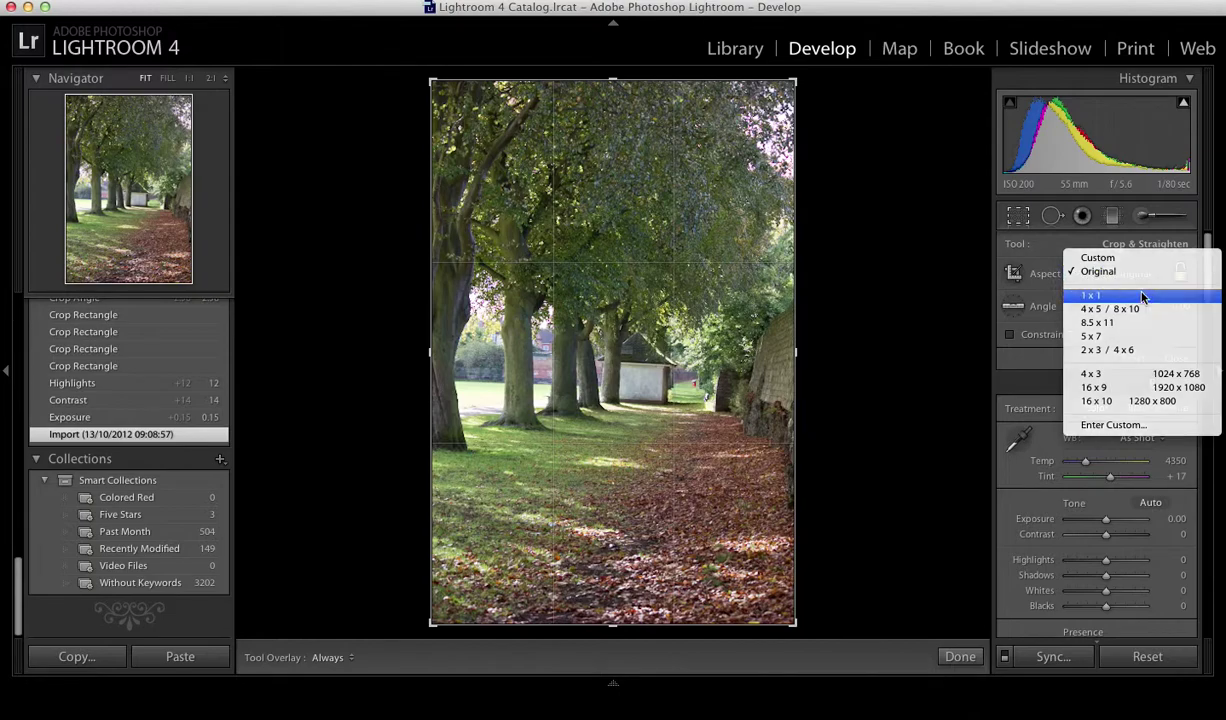
pyautogui.click(1095, 293)
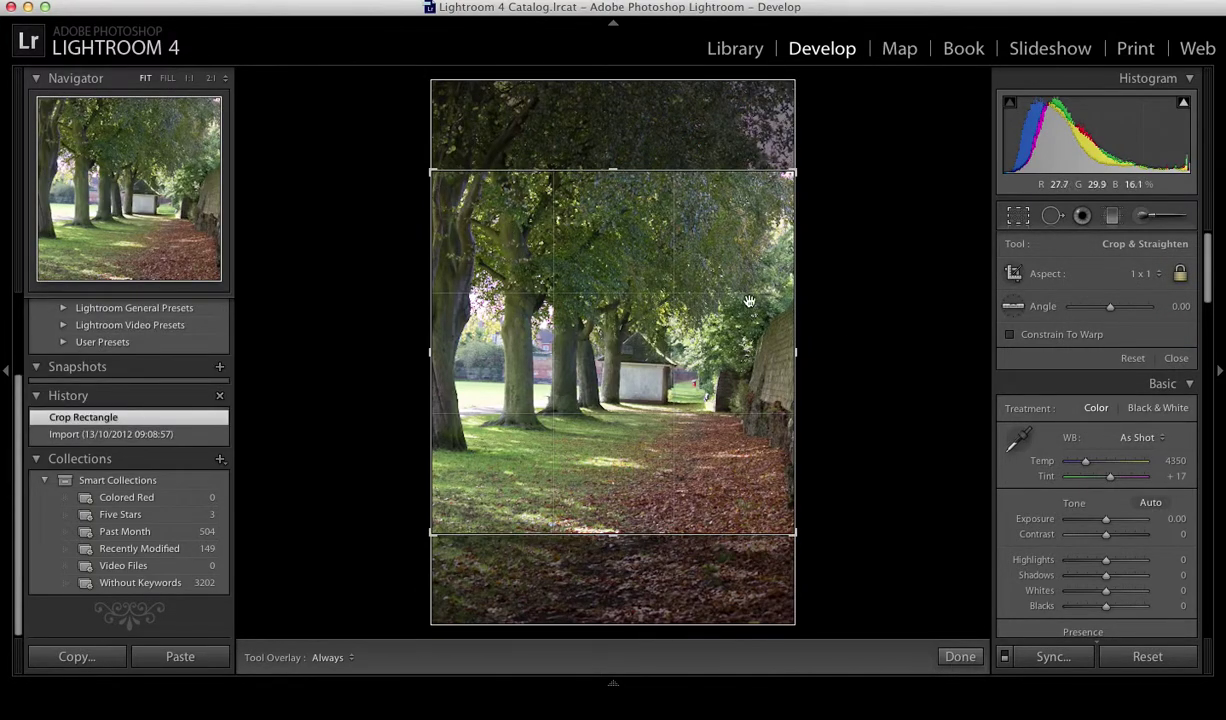
pyautogui.moveTo(790, 189); pyautogui.dragTo(851, 129)
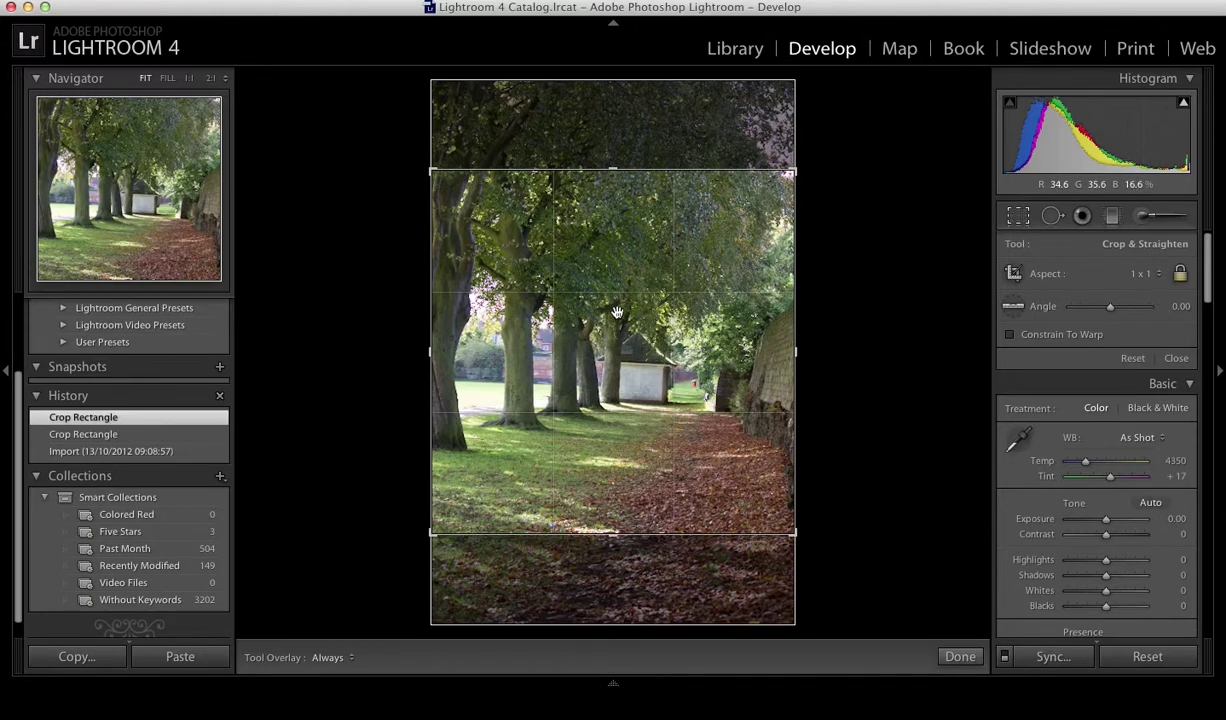
pyautogui.click(750, 355)
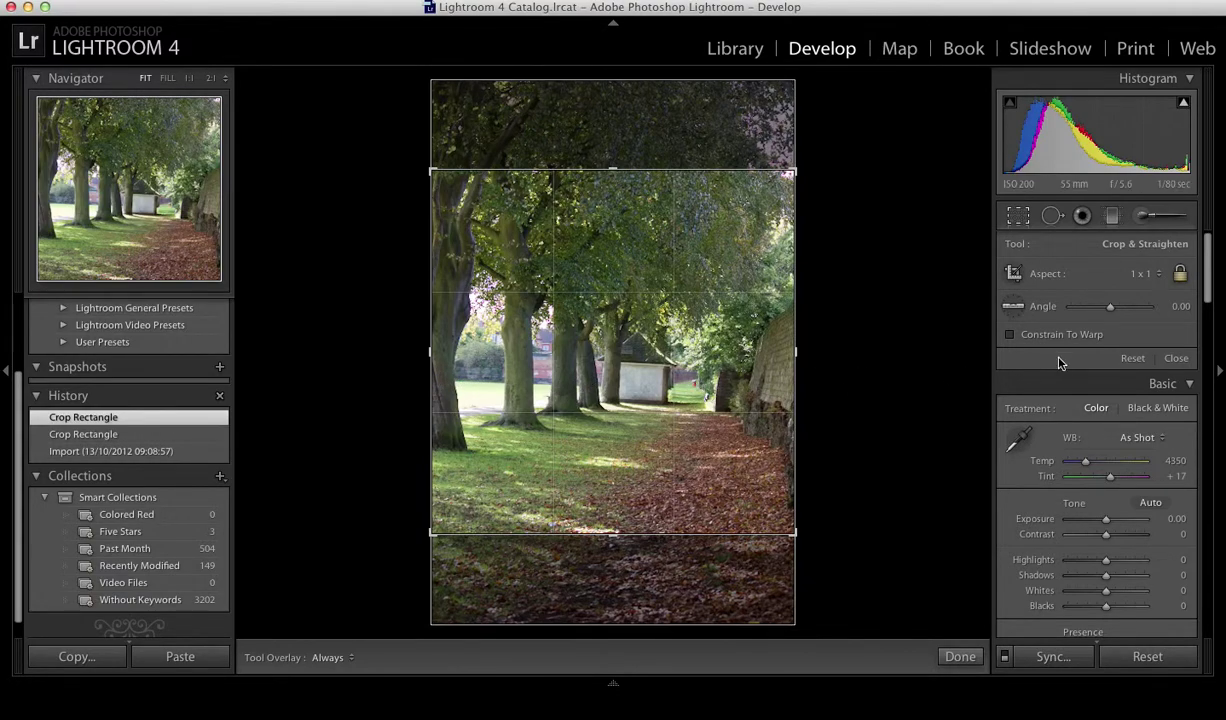
pyautogui.moveTo(1110, 306); pyautogui.dragTo(1107, 308)
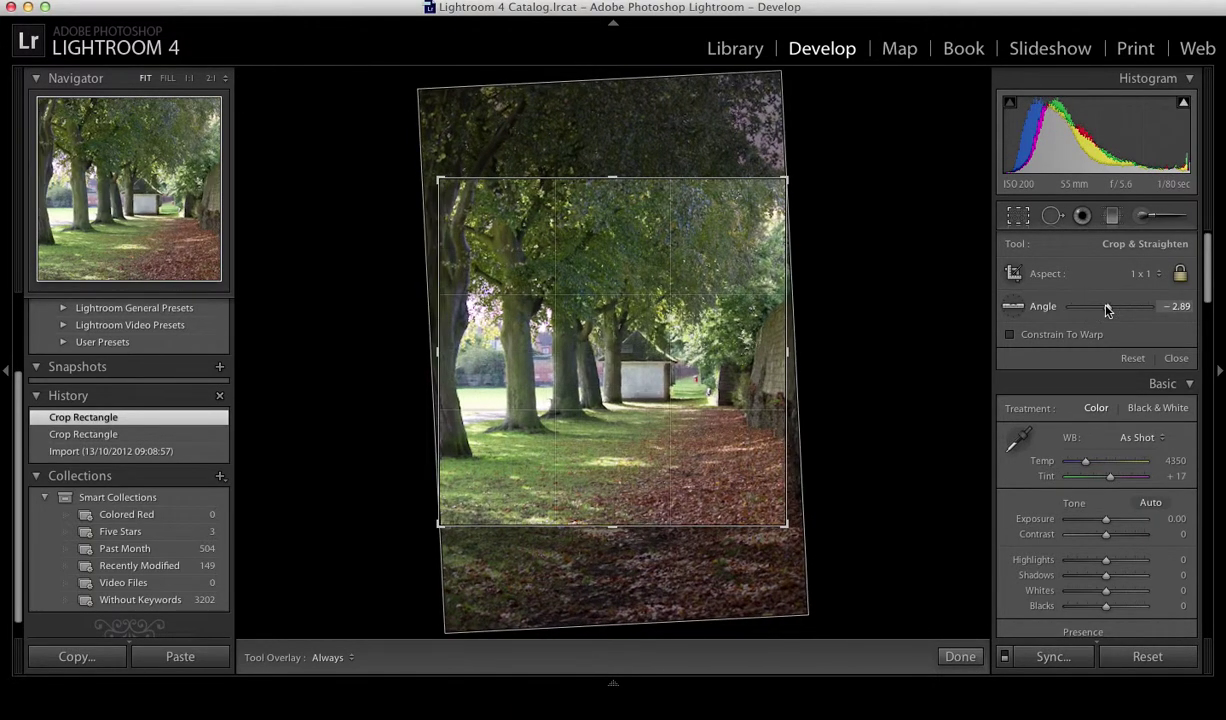
pyautogui.click(961, 657)
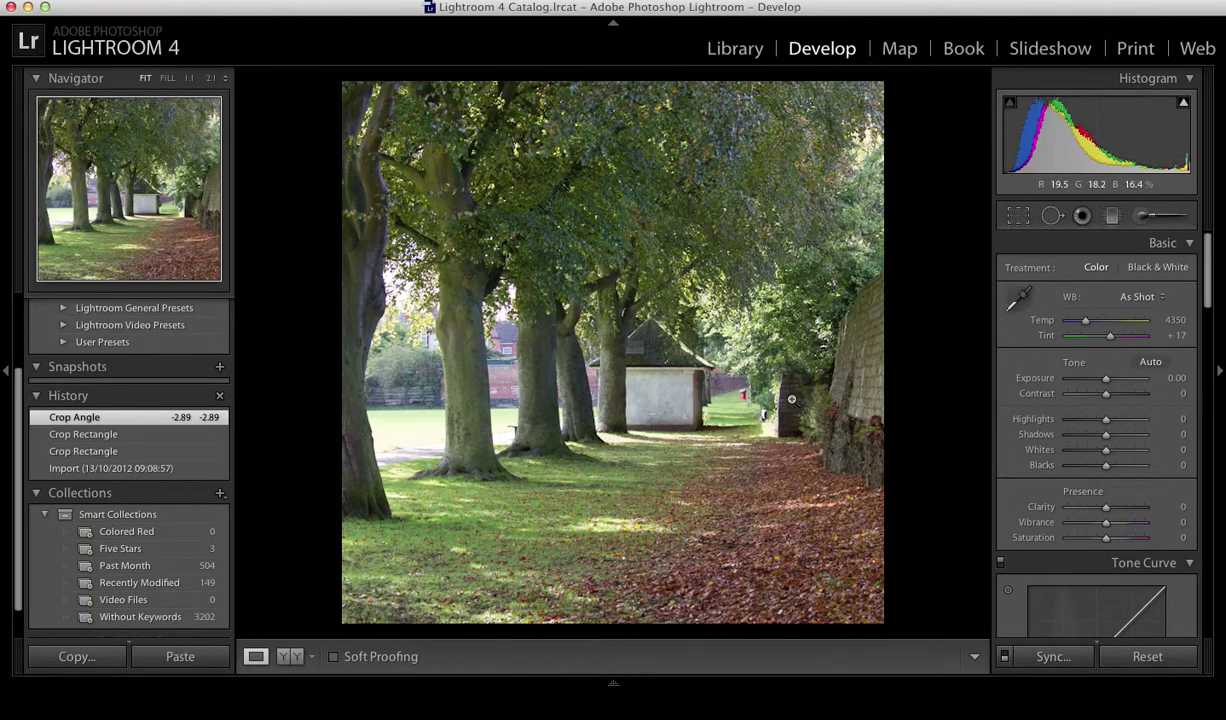
# Step: Remove the red bin beyond the shed with a Spot Removal clone sampled from the grass beside it
pyautogui.click(746, 397)
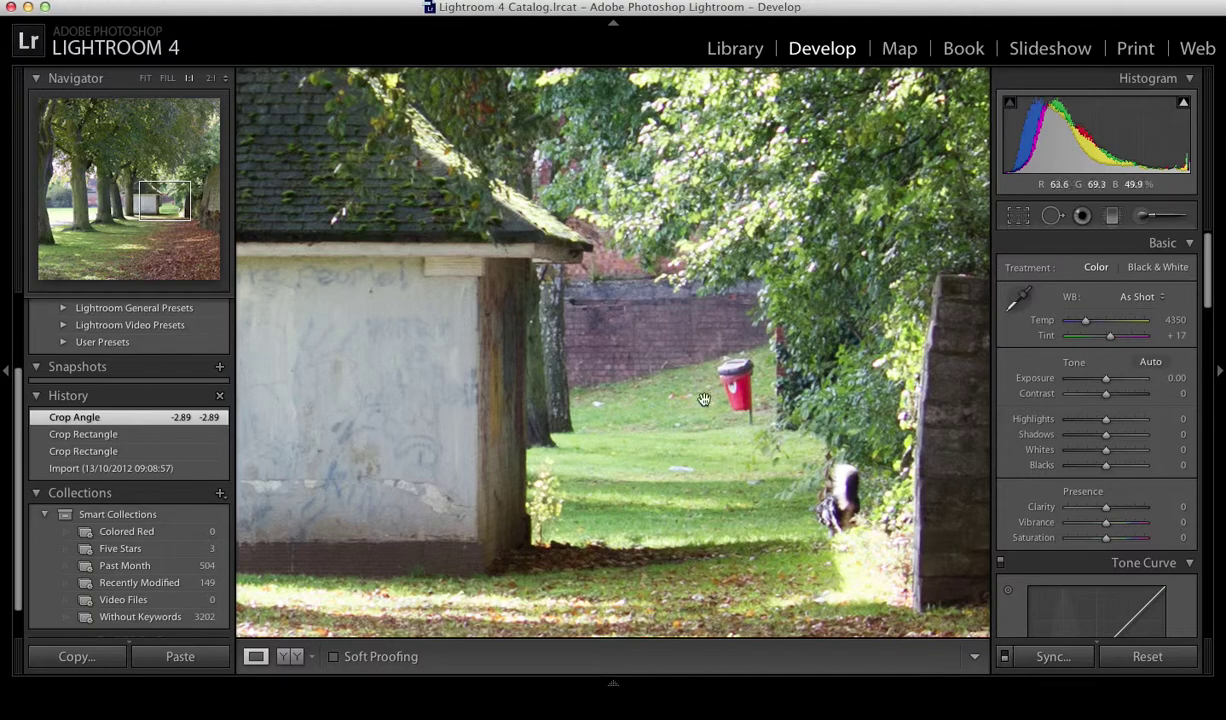
pyautogui.click(1052, 215)
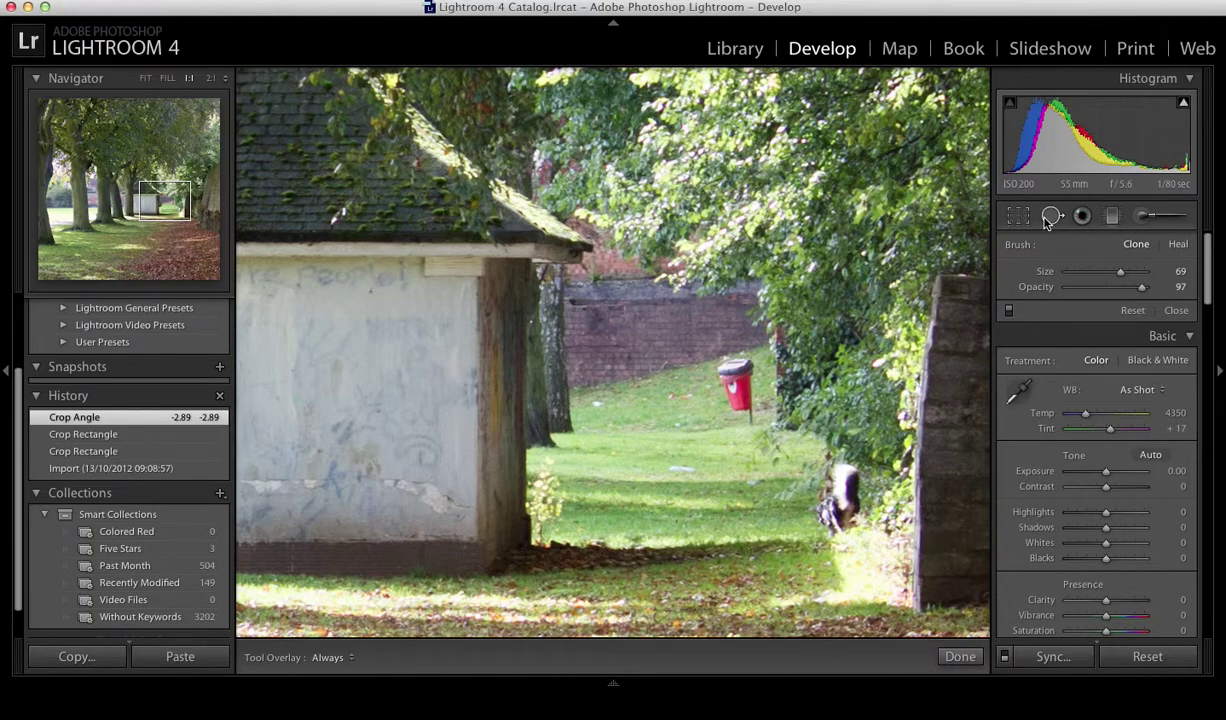
pyautogui.click(1051, 218)
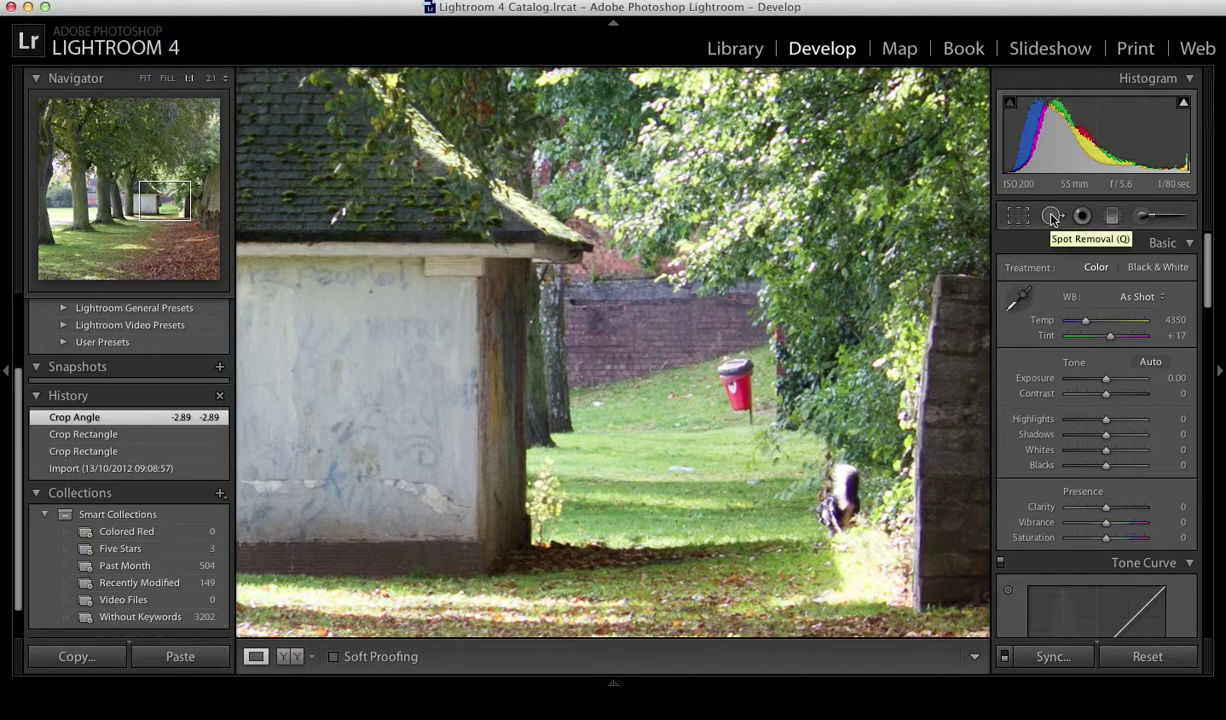
pyautogui.click(1051, 218)
pyautogui.scroll(3, 731, 388)
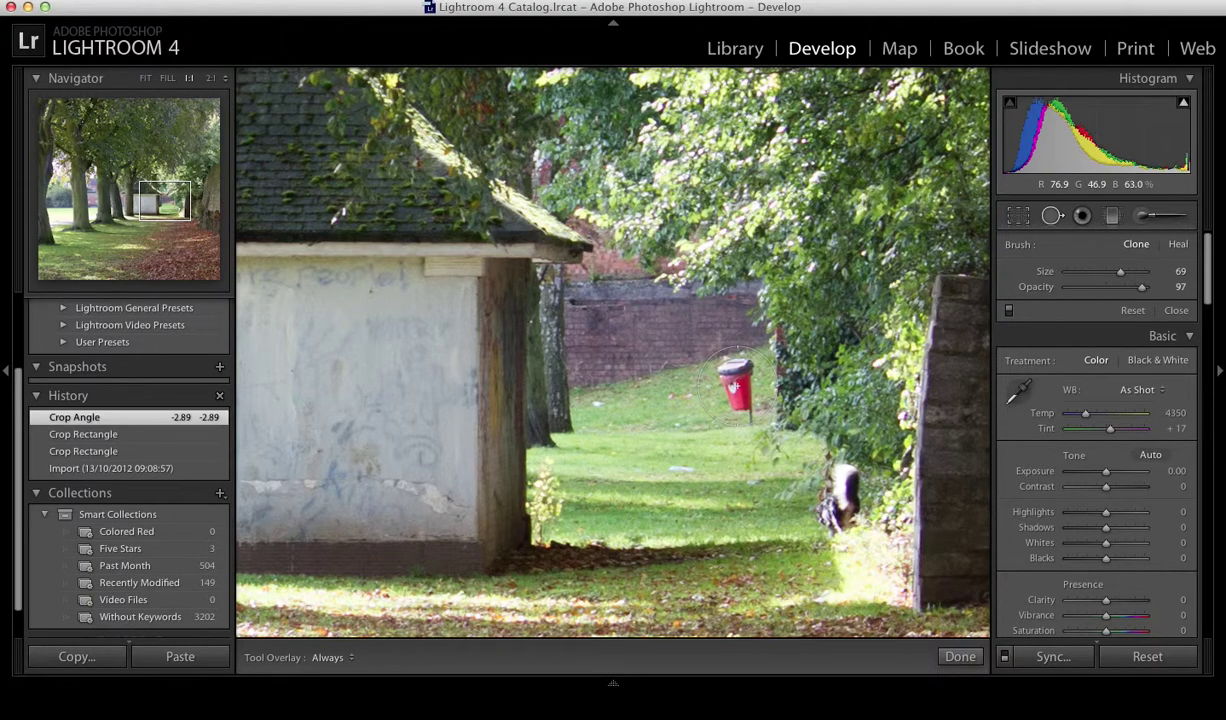
pyautogui.moveTo(736, 385)
pyautogui.mouseDown()
pyautogui.moveTo(665, 397)
pyautogui.moveTo(655, 332)
pyautogui.moveTo(658, 403)
pyautogui.moveTo(728, 378)
pyautogui.moveTo(645, 407)
pyautogui.mouseUp()
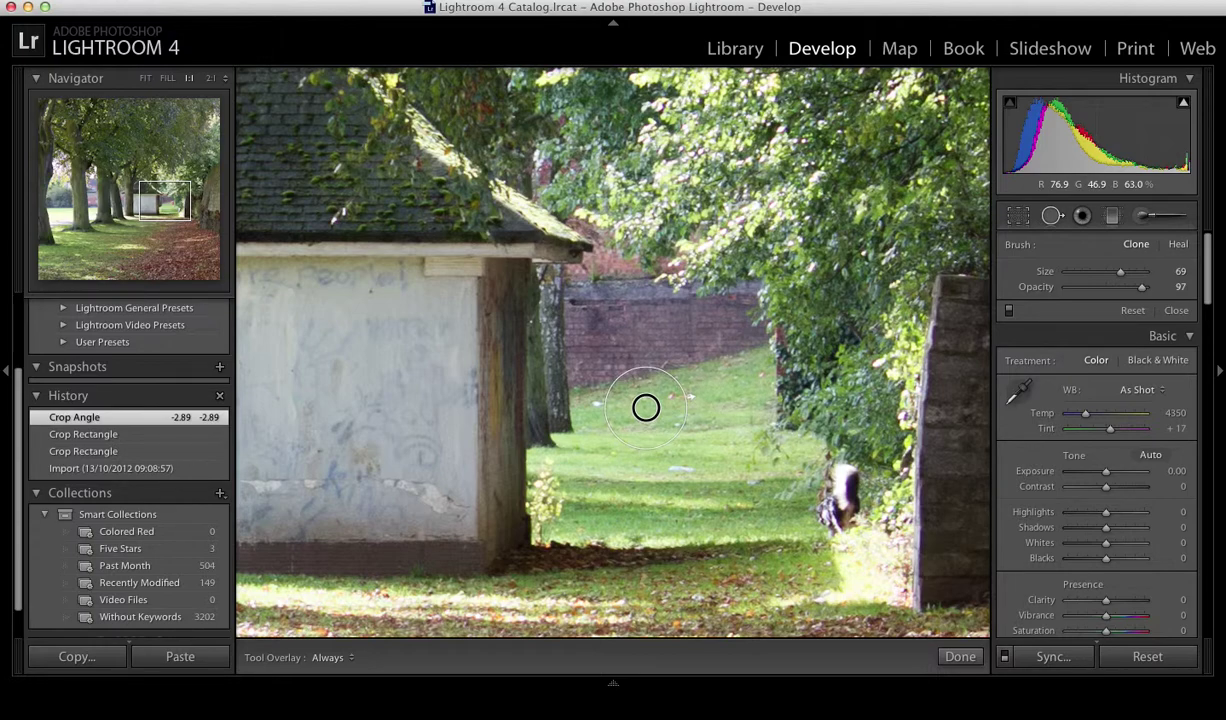
pyautogui.click(646, 408)
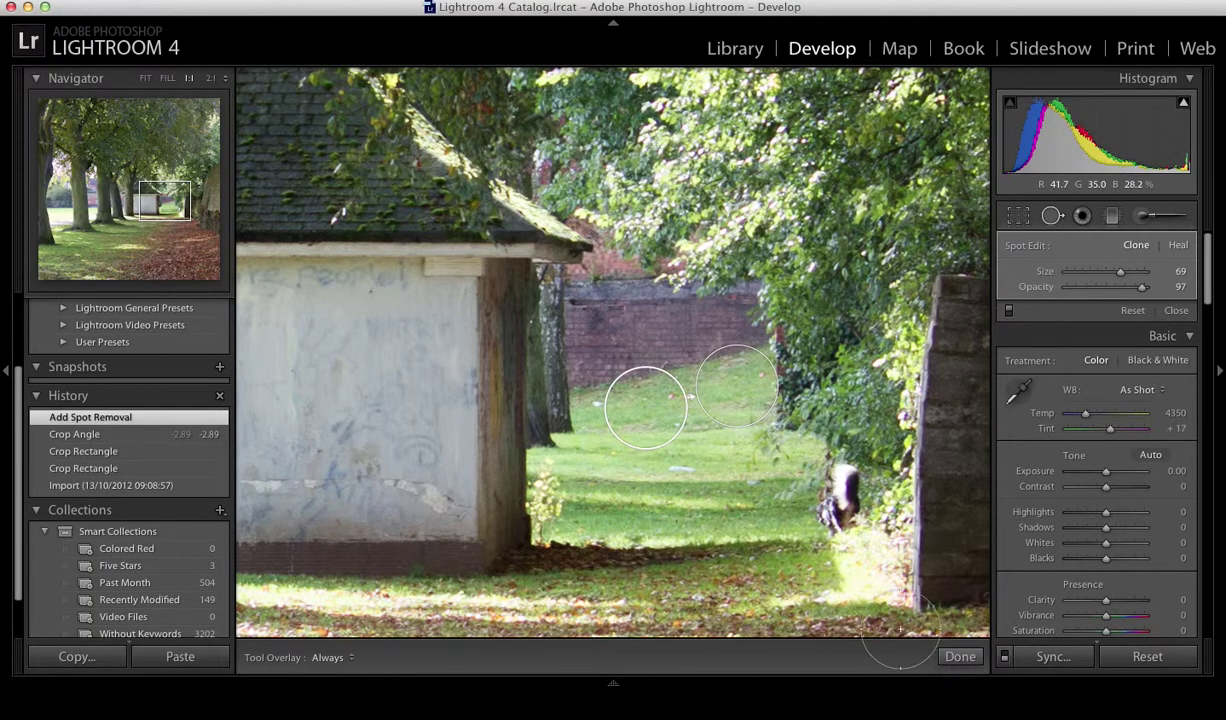
pyautogui.click(958, 654)
# Step: Set the yellow saturation to -100 in the per-color adjustments, leaving the red saturation at 0
pyautogui.press('super+minus')
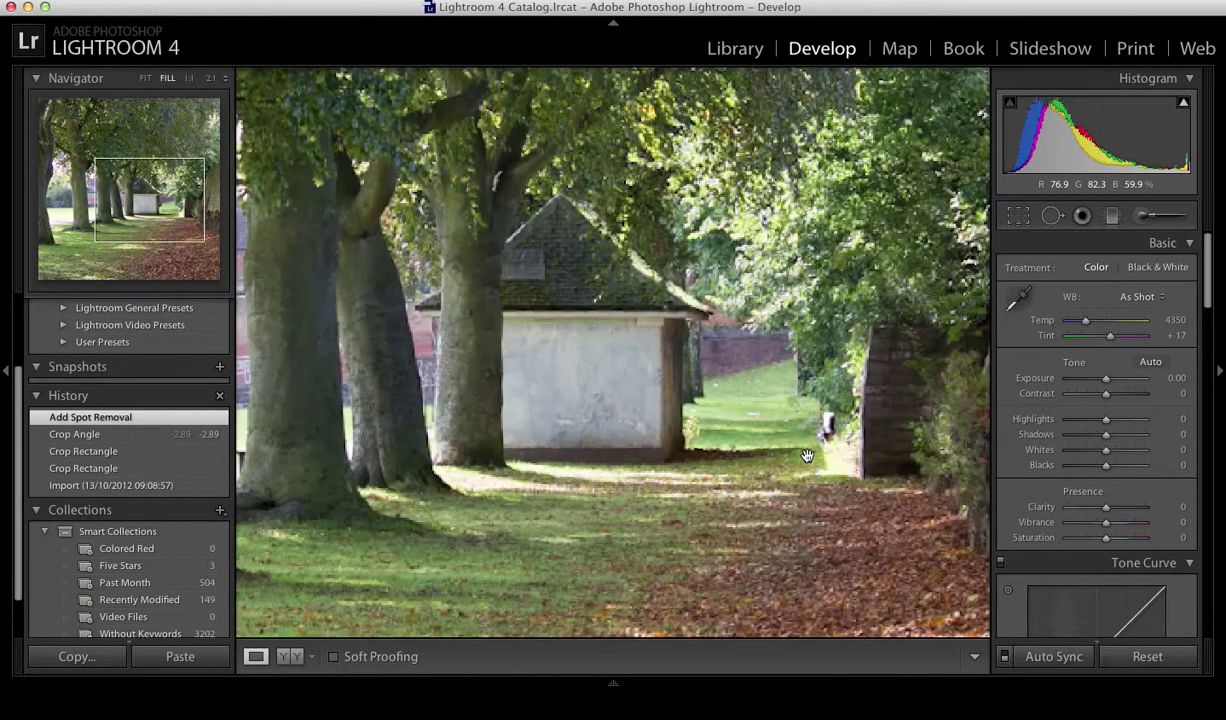
pyautogui.press('super+minus')
pyautogui.press('super')
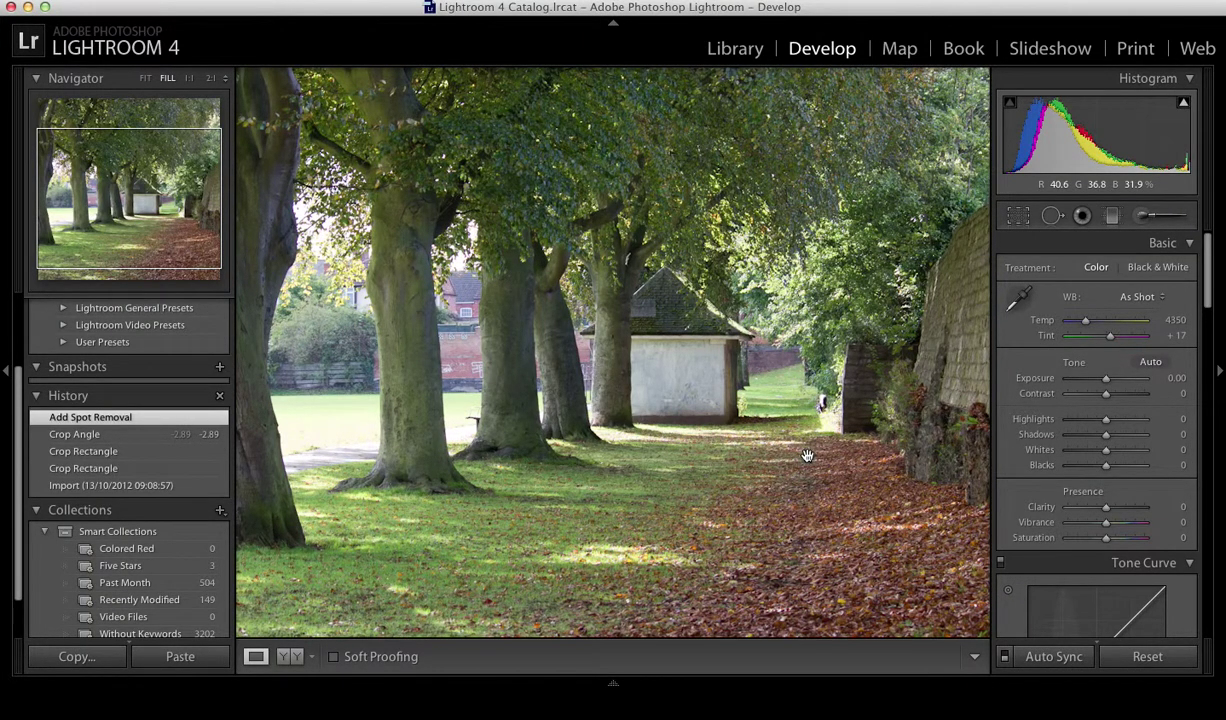
pyautogui.press('super+minus')
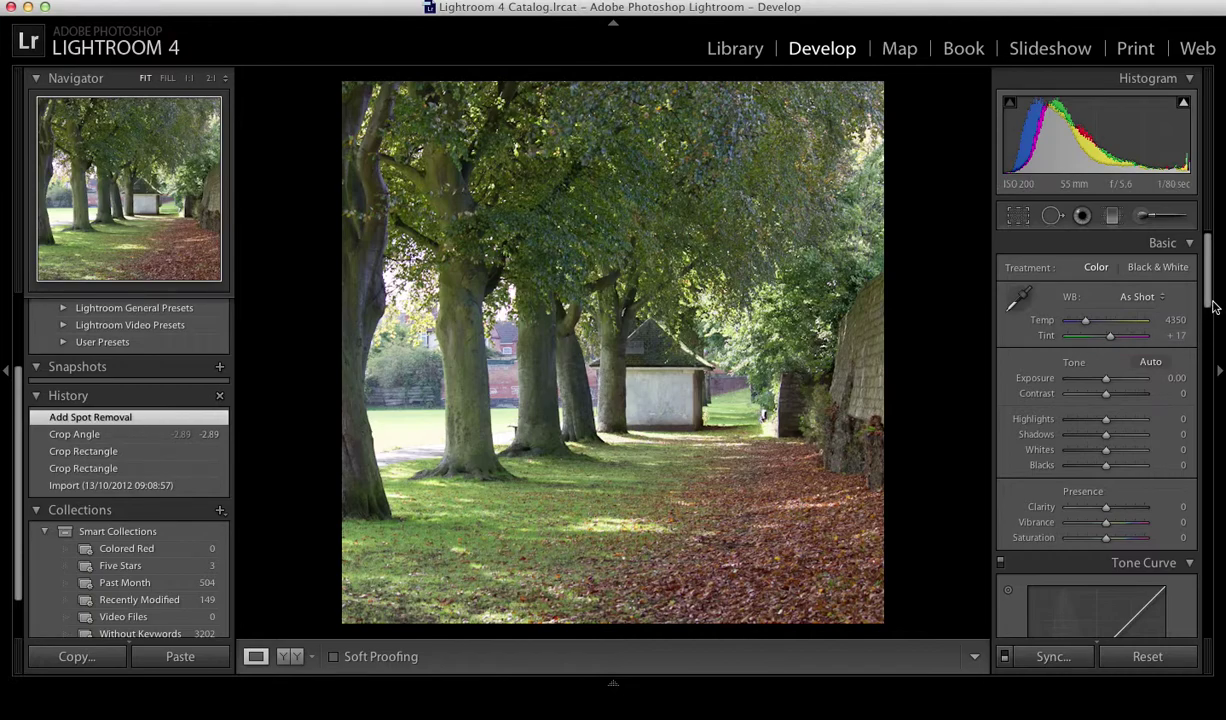
pyautogui.moveTo(1208, 302); pyautogui.dragTo(1206, 385)
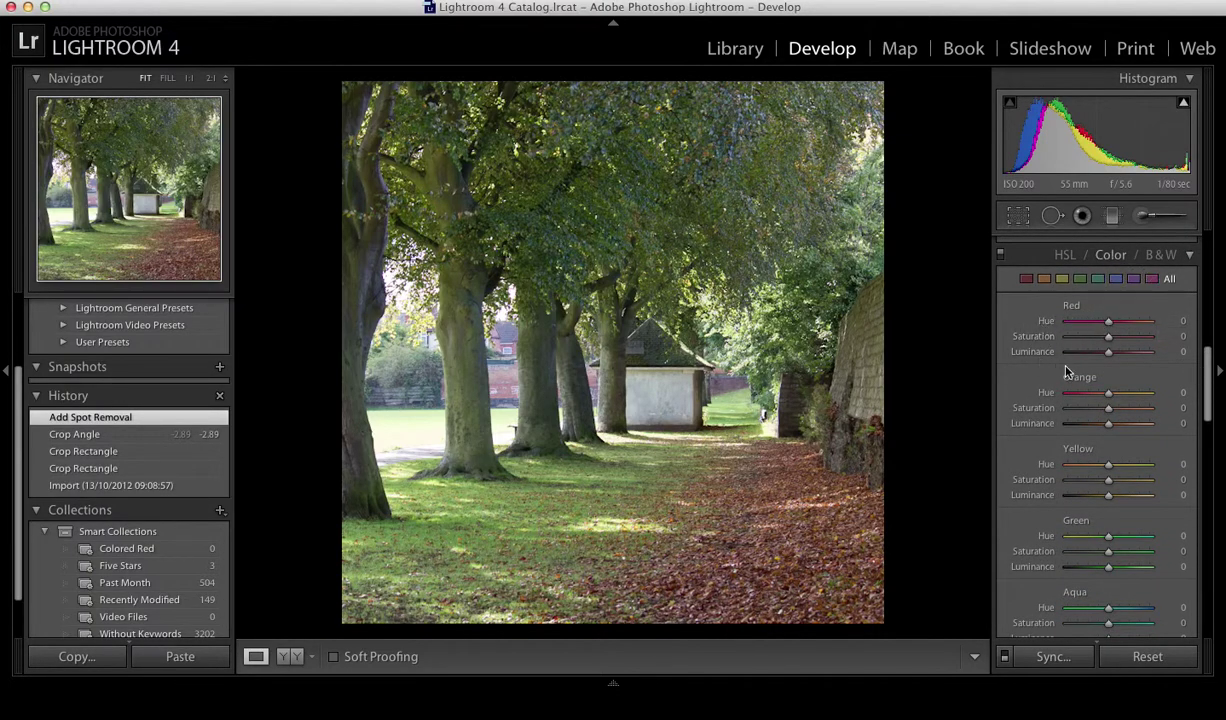
pyautogui.moveTo(1213, 408); pyautogui.dragTo(1207, 455)
pyautogui.scroll(-2, 1207, 397)
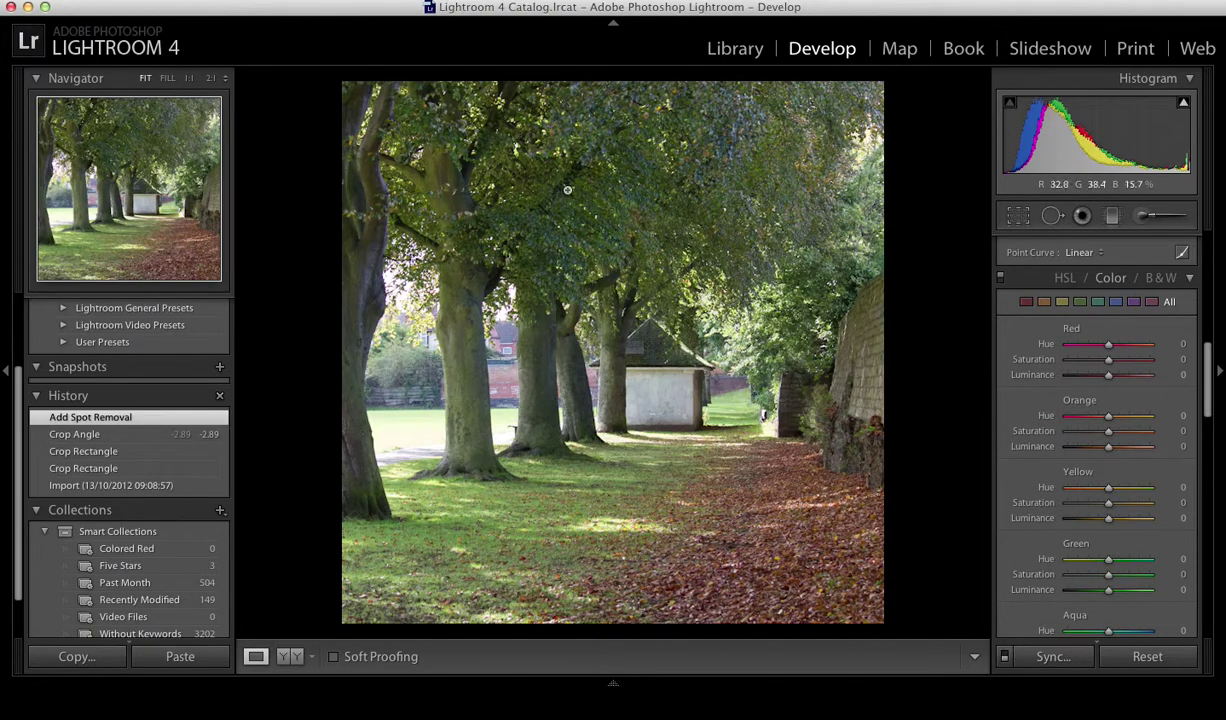
pyautogui.moveTo(1109, 366)
pyautogui.mouseDown()
pyautogui.moveTo(1056, 364)
pyautogui.moveTo(1127, 367)
pyautogui.moveTo(1112, 374)
pyautogui.mouseUp()
pyautogui.doubleClick(1112, 366)
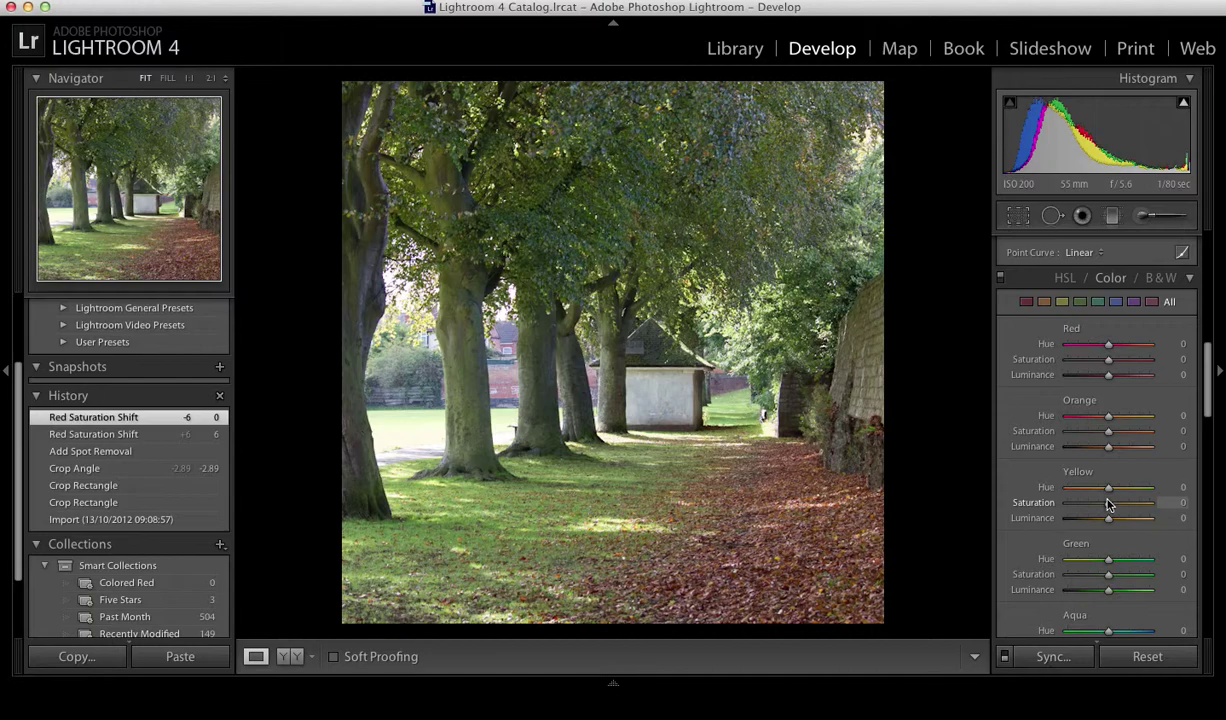
pyautogui.moveTo(1108, 505); pyautogui.dragTo(995, 495)
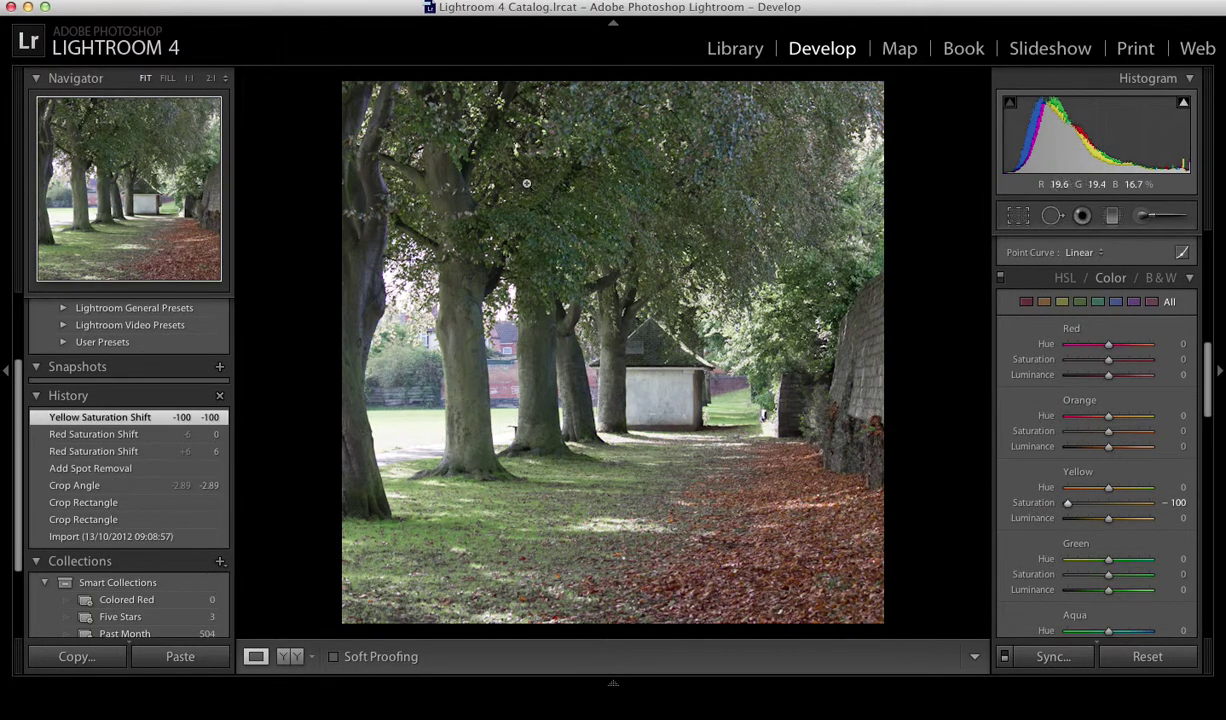
# Step: Set the saturation of green, aqua, blue, purple and magenta to -100
pyautogui.moveTo(1207, 398); pyautogui.dragTo(1207, 419)
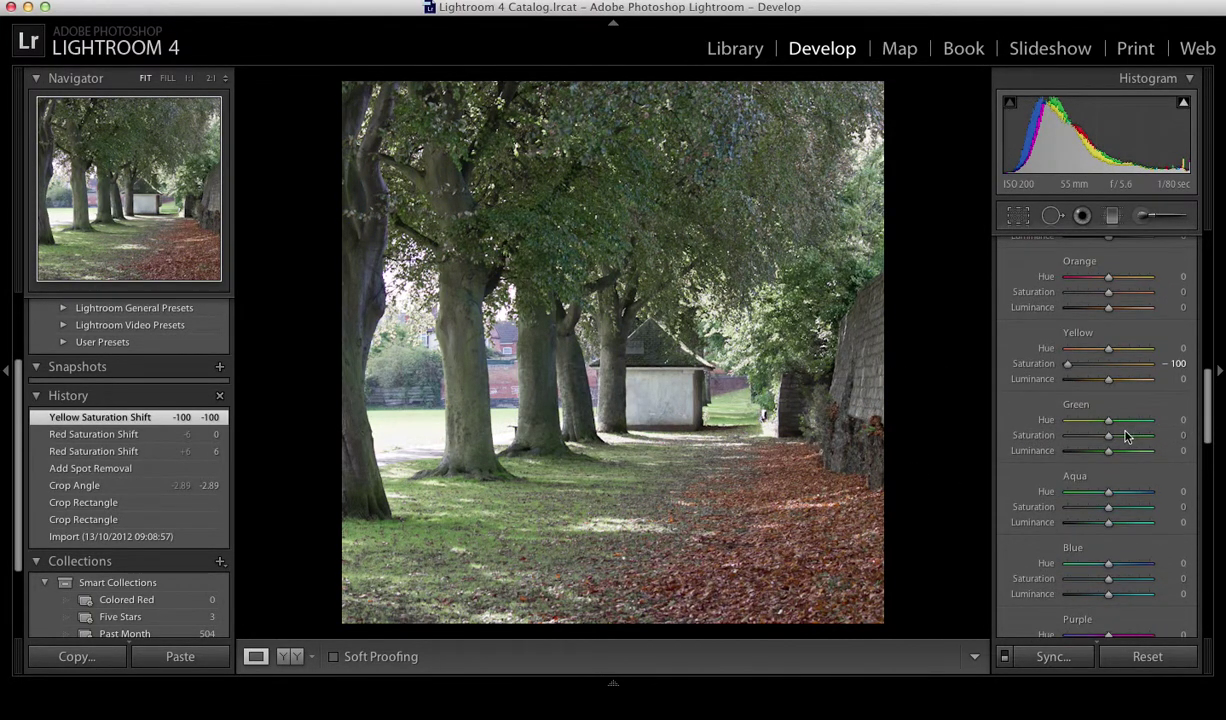
pyautogui.moveTo(1108, 437); pyautogui.dragTo(1067, 436)
pyautogui.moveTo(1108, 506); pyautogui.dragTo(1067, 506)
pyautogui.moveTo(1108, 578); pyautogui.dragTo(1067, 526)
pyautogui.scroll(-3, 1100, 500)
pyautogui.scroll(-3, 1120, 530)
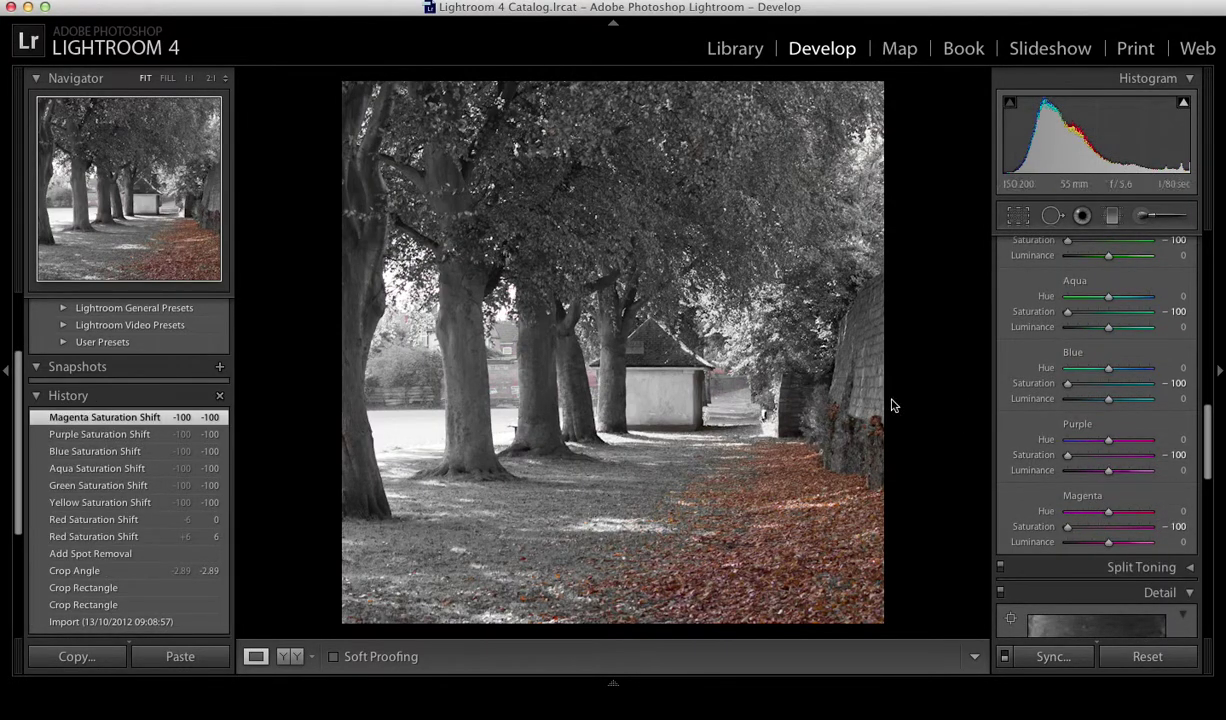
# Step: Try a red saturation of -100 and reset it to 0
pyautogui.scroll(5, 1076, 391)
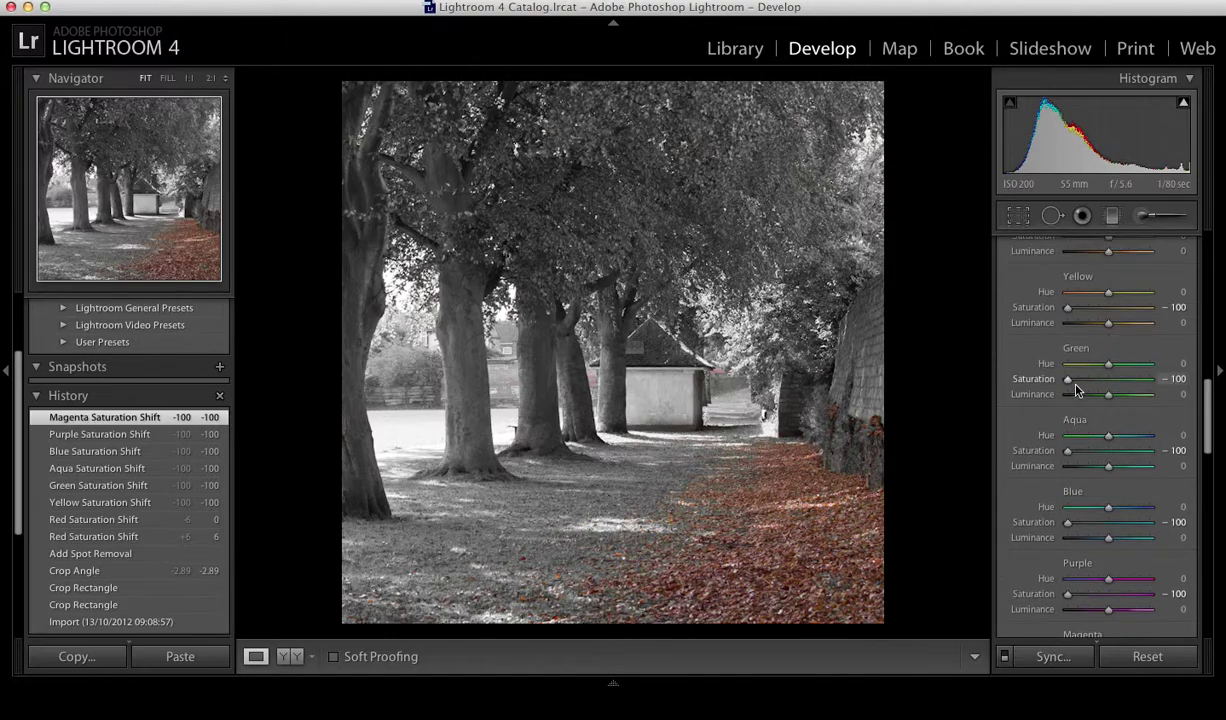
pyautogui.scroll(6, 1120, 330)
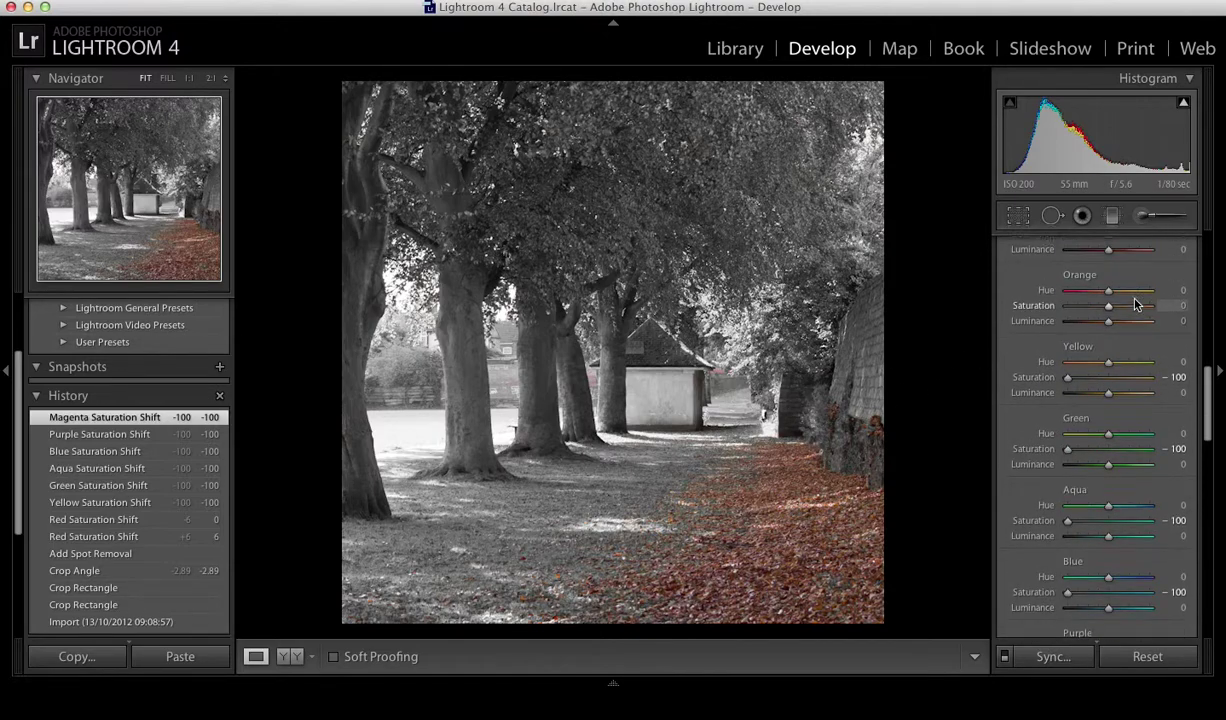
pyautogui.click(1066, 341)
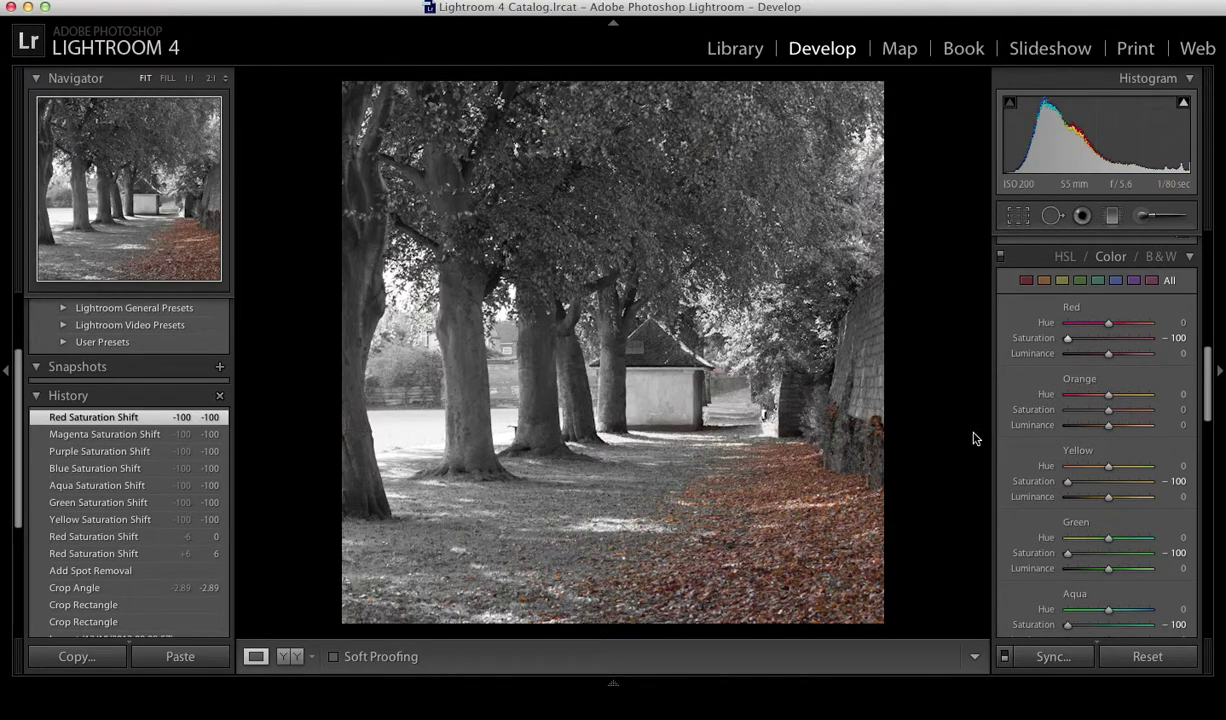
pyautogui.moveTo(1070, 341); pyautogui.dragTo(1112, 348)
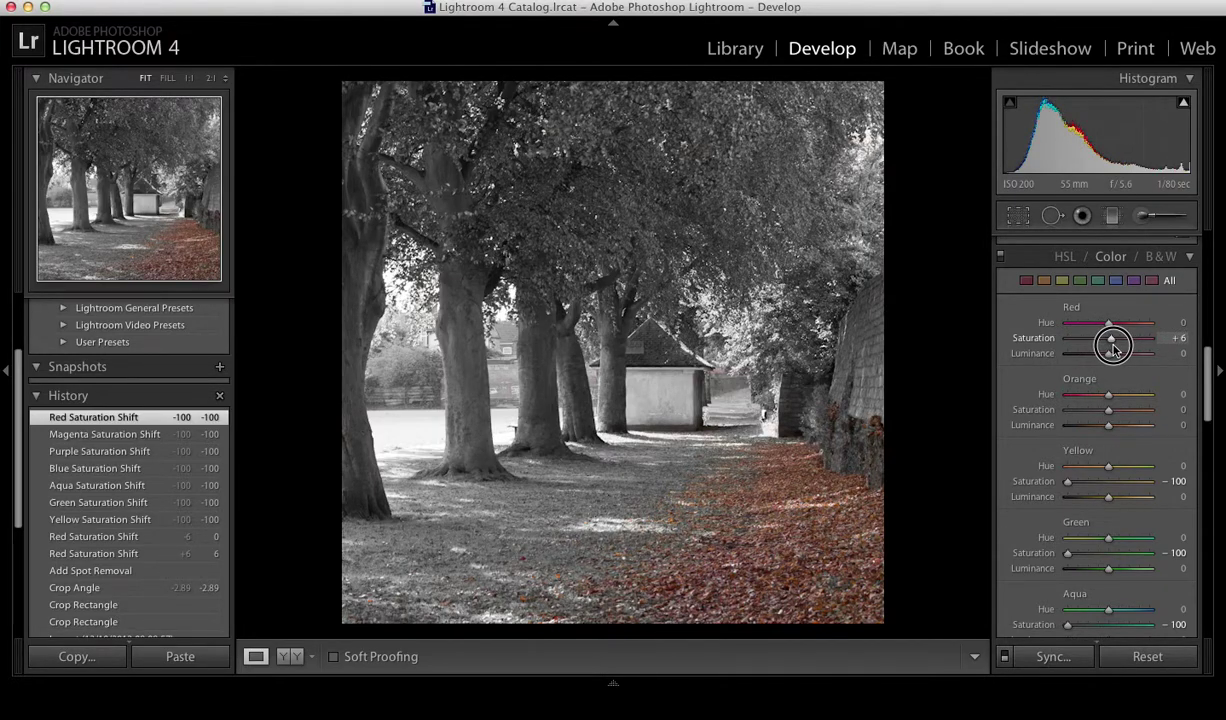
pyautogui.moveTo(1113, 345); pyautogui.dragTo(1110, 341)
pyautogui.doubleClick(1110, 341)
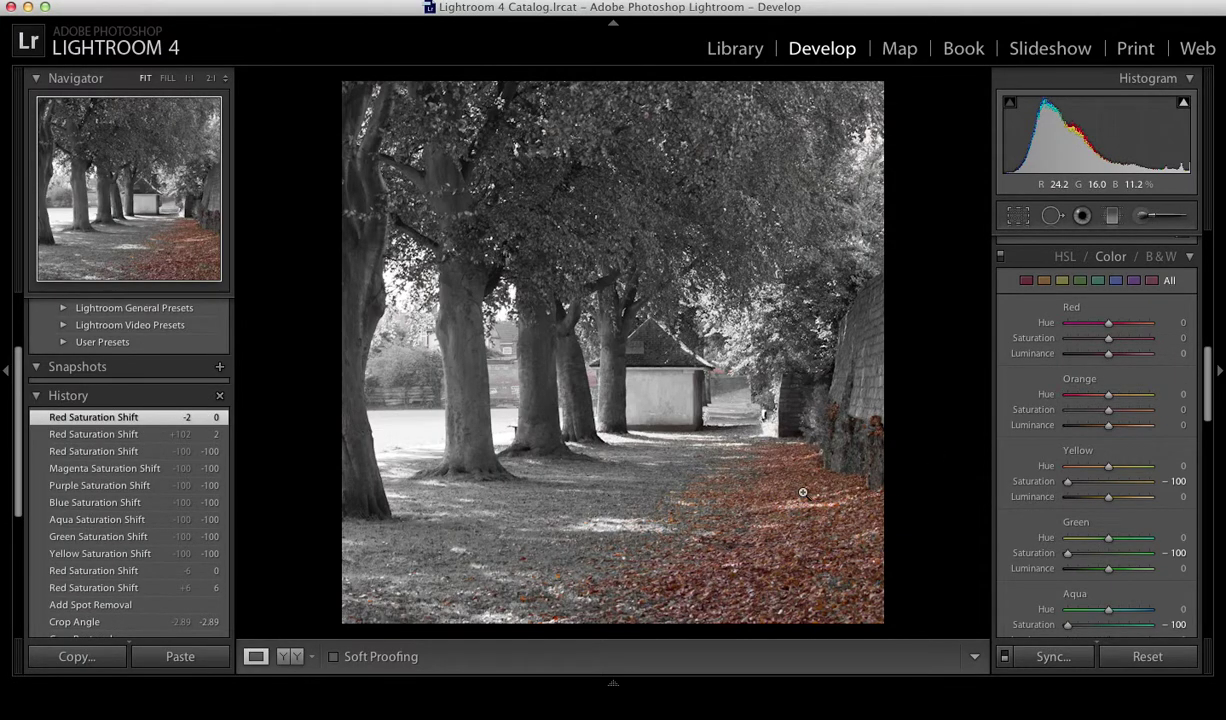
# Step: Set up an Adjustment Brush with a saturation of -100 for the leftover red around the shed
pyautogui.click(712, 366)
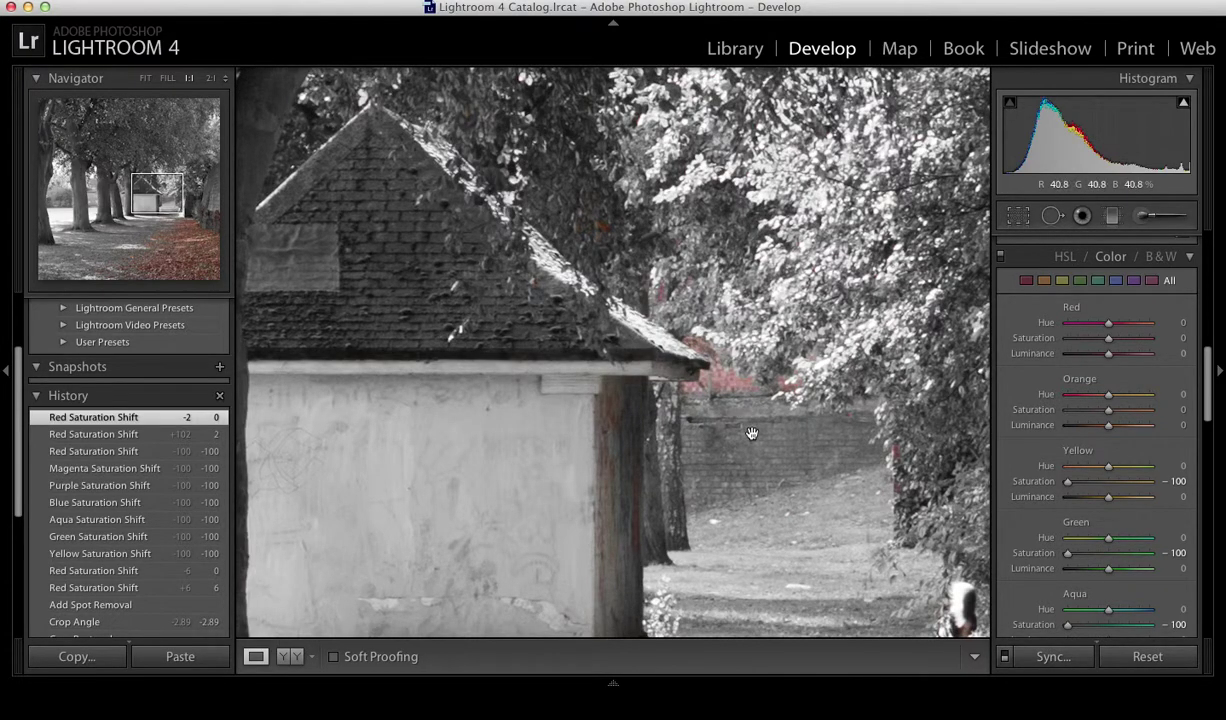
pyautogui.click(688, 494)
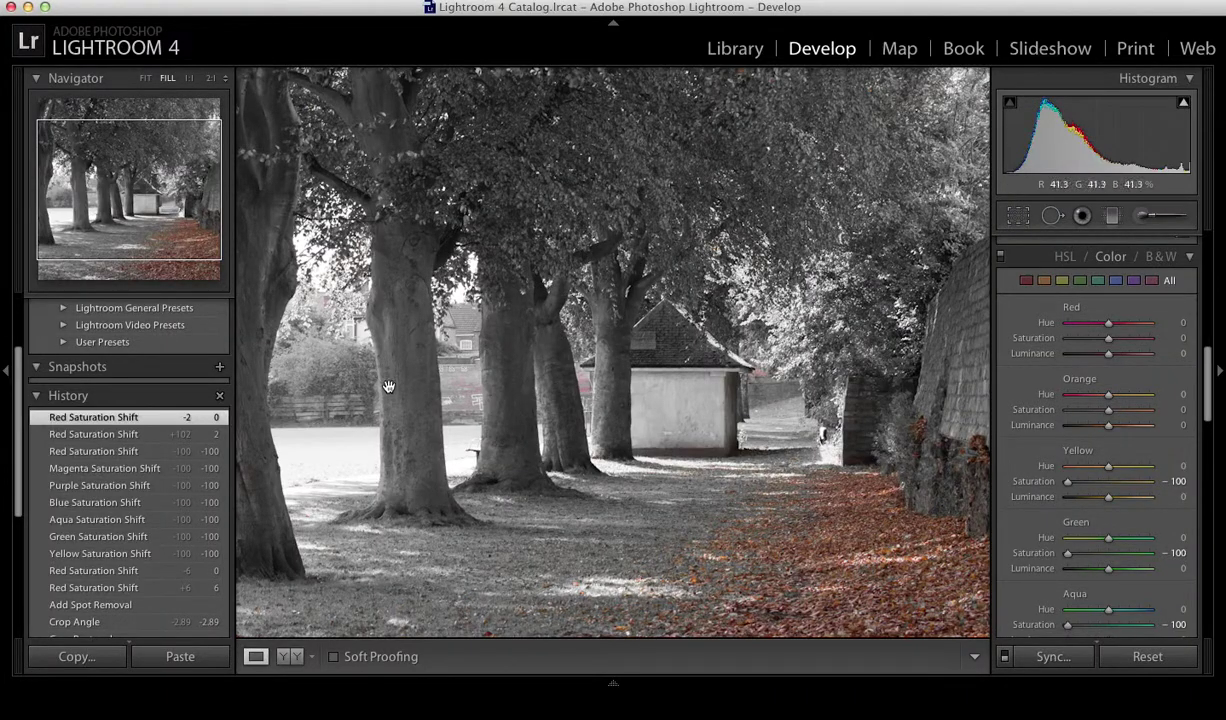
pyautogui.click(693, 138)
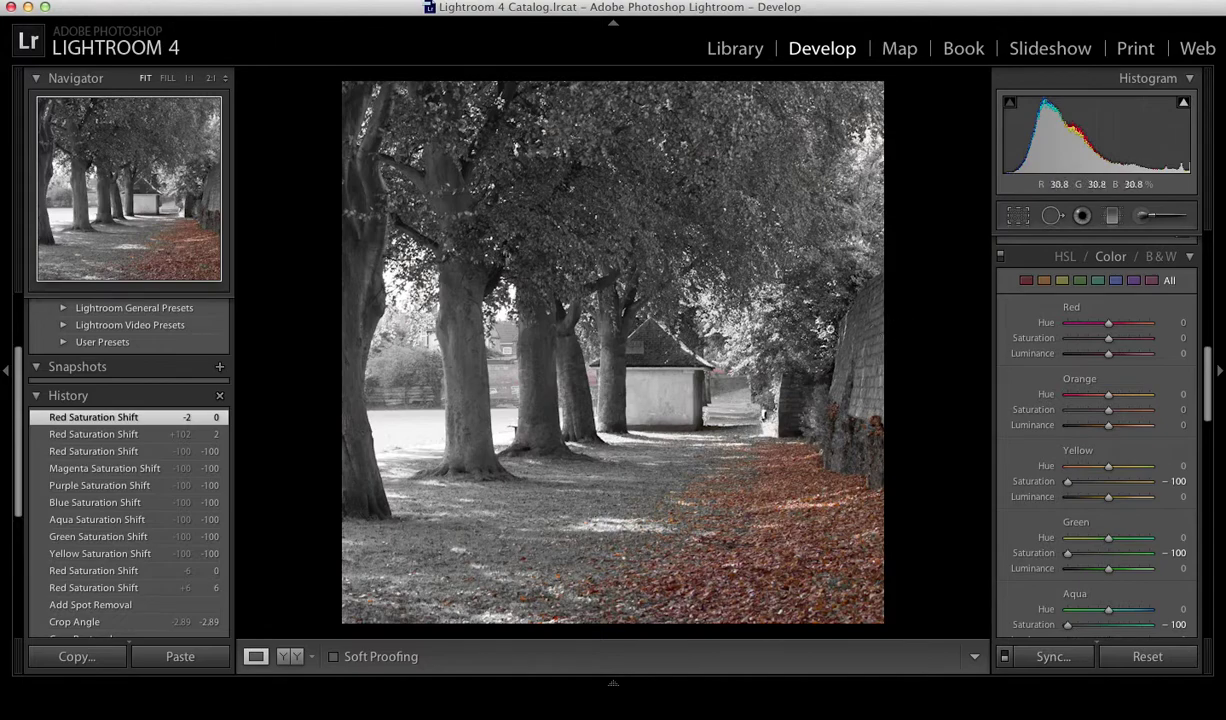
pyautogui.moveTo(1207, 402); pyautogui.dragTo(1180, 234)
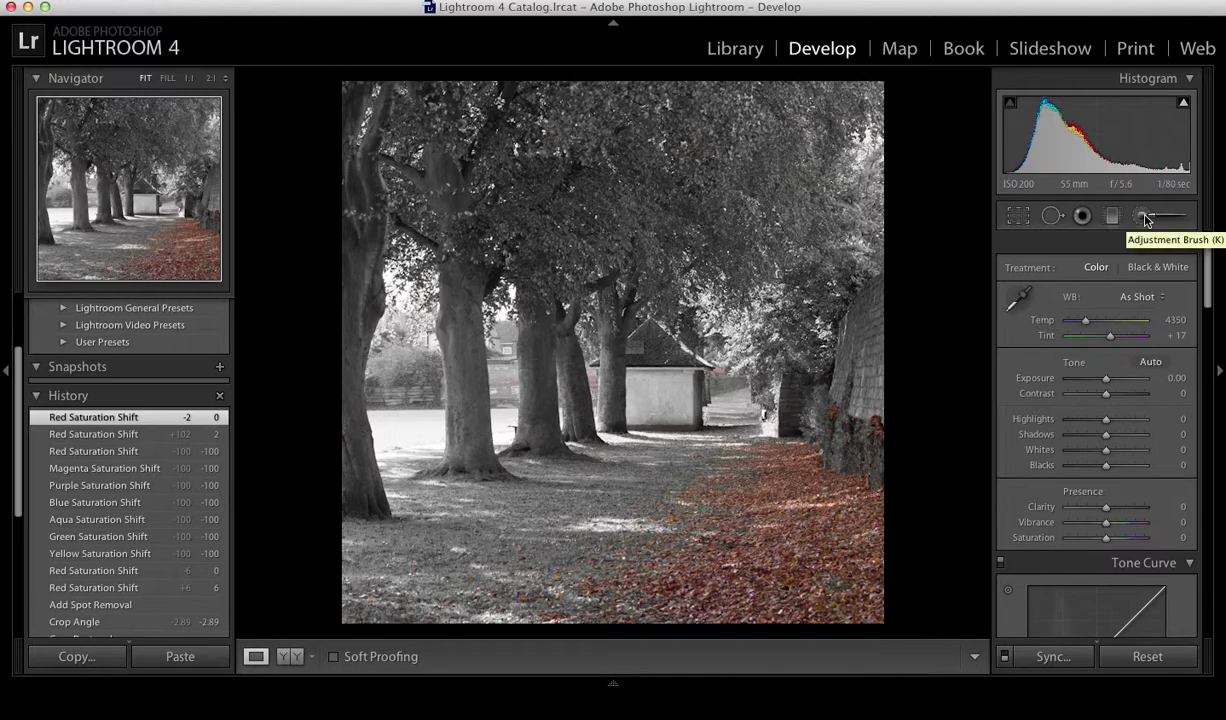
pyautogui.click(1146, 217)
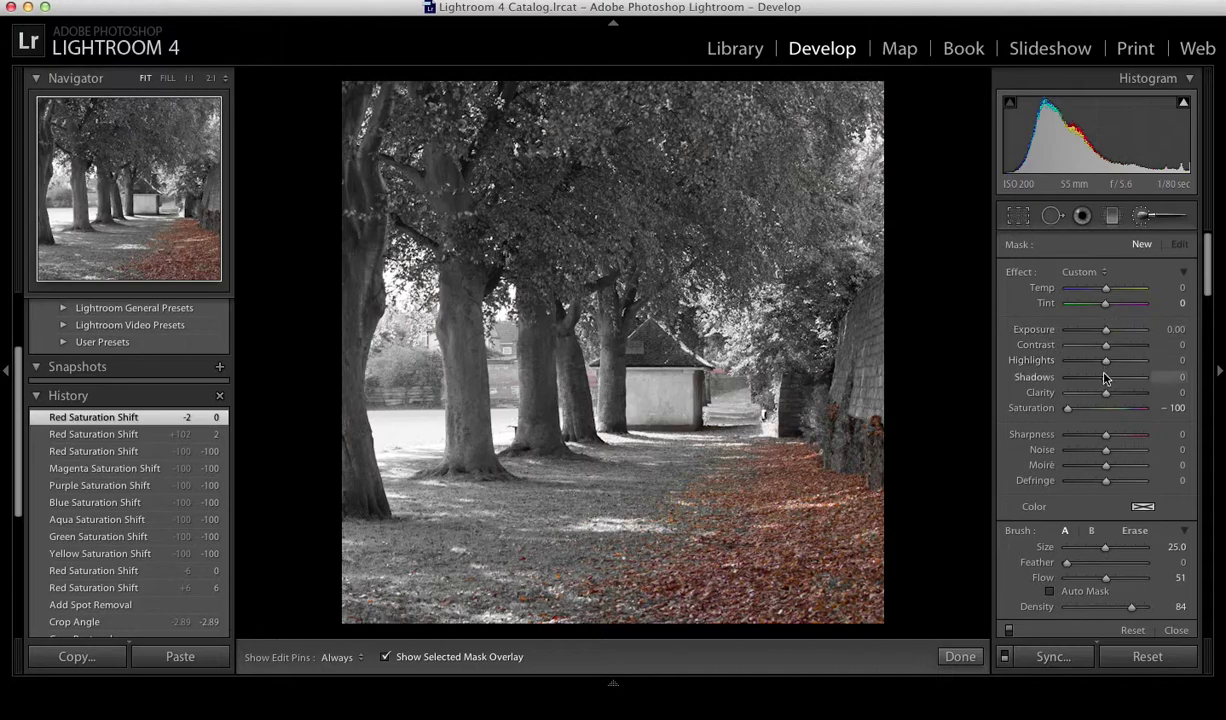
pyautogui.doubleClick(1068, 410)
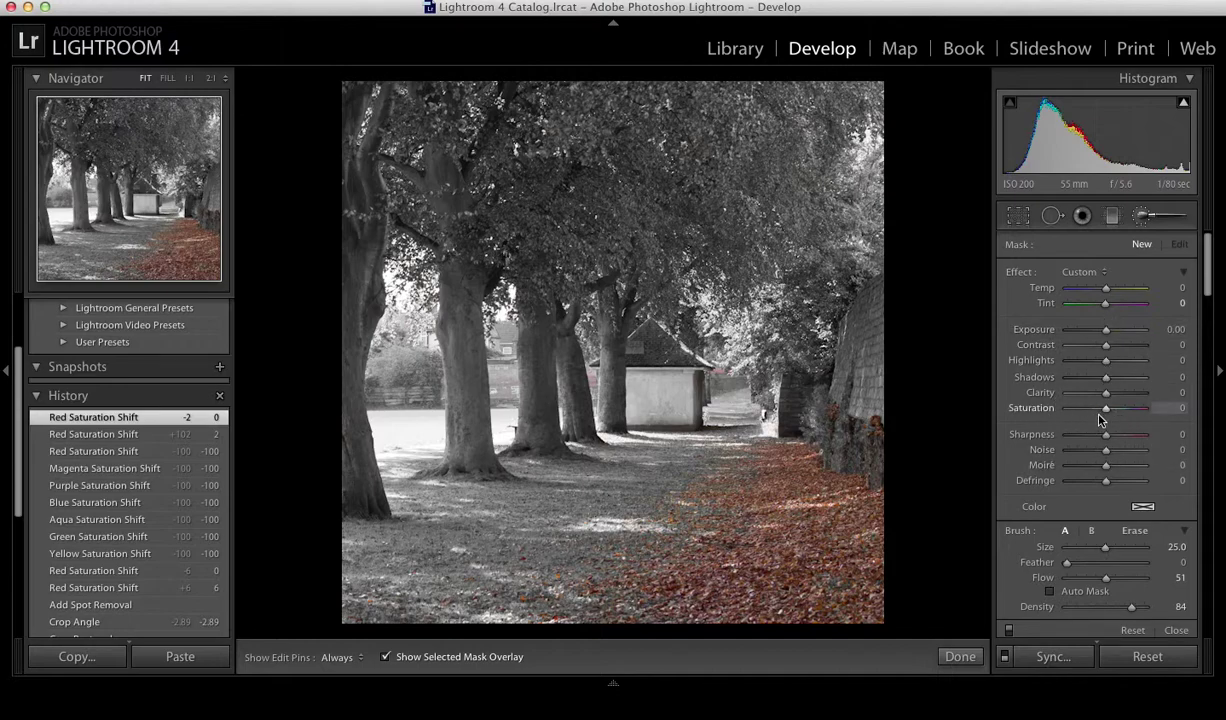
pyautogui.moveTo(1106, 413); pyautogui.dragTo(990, 400)
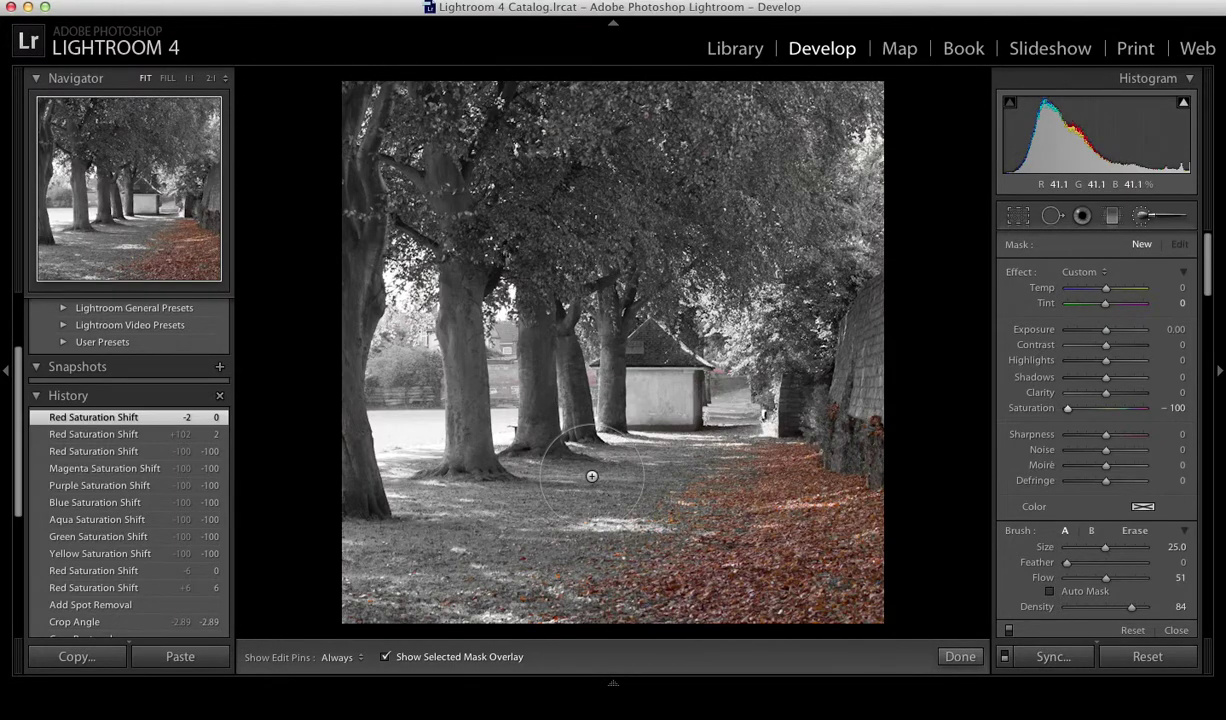
# Step: Paint the desaturation mask over the trees, shed and lawn with a size 31 brush, leaving the fallen leaves unpainted
pyautogui.click(755, 176)
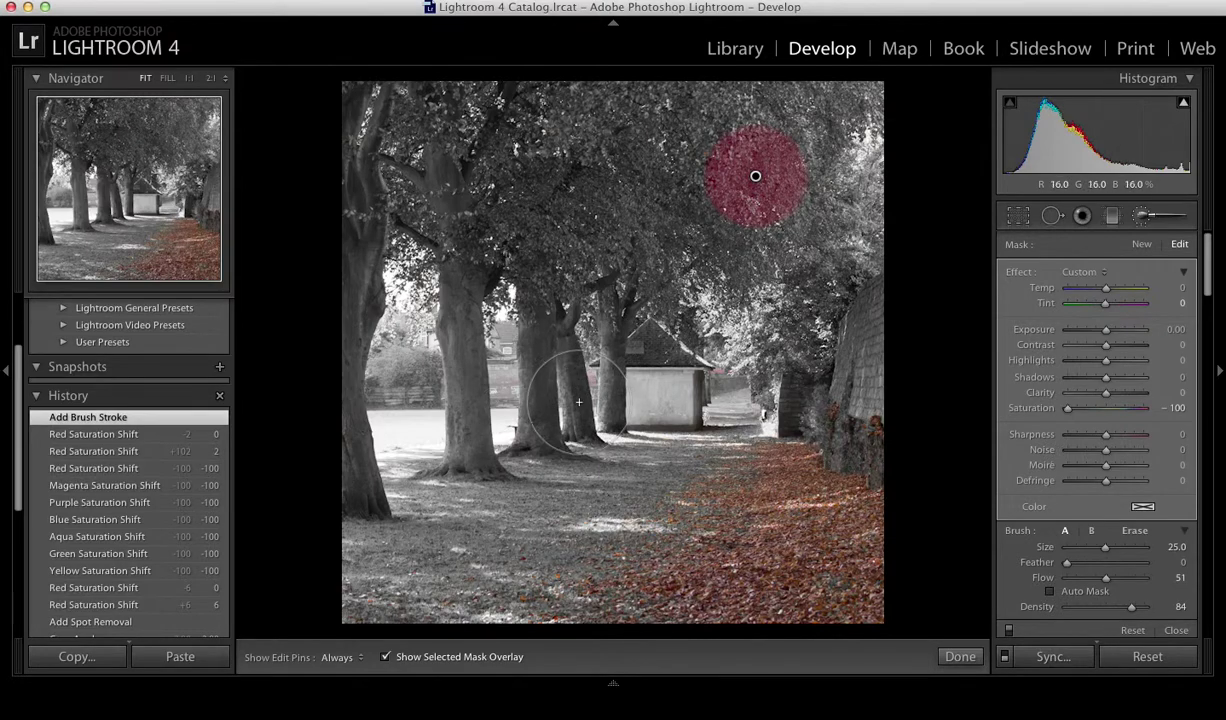
pyautogui.click(386, 659)
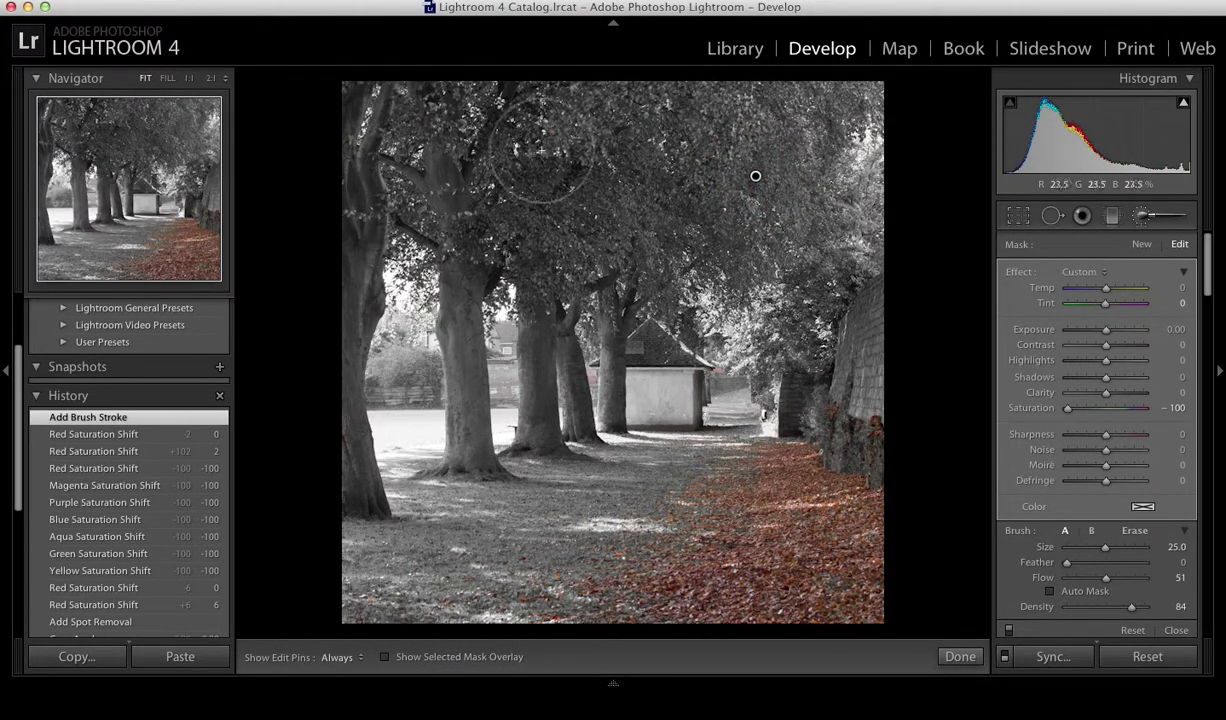
pyautogui.click(385, 659)
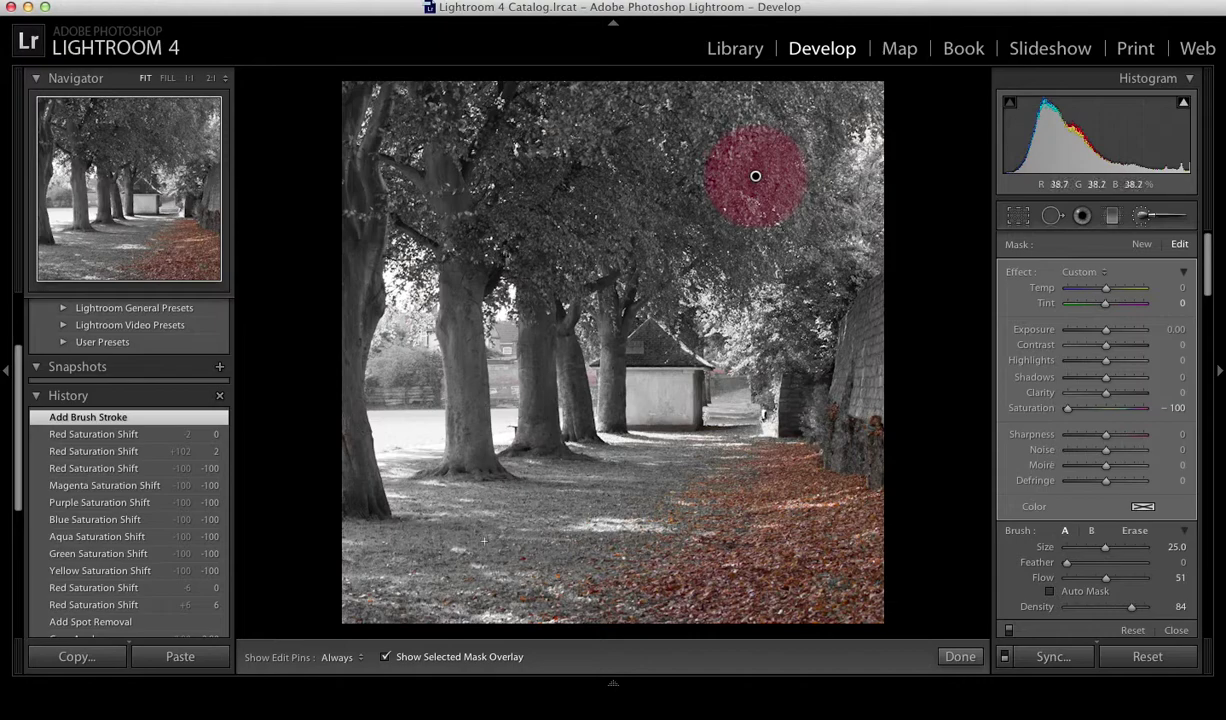
pyautogui.scroll(-7, 614, 230)
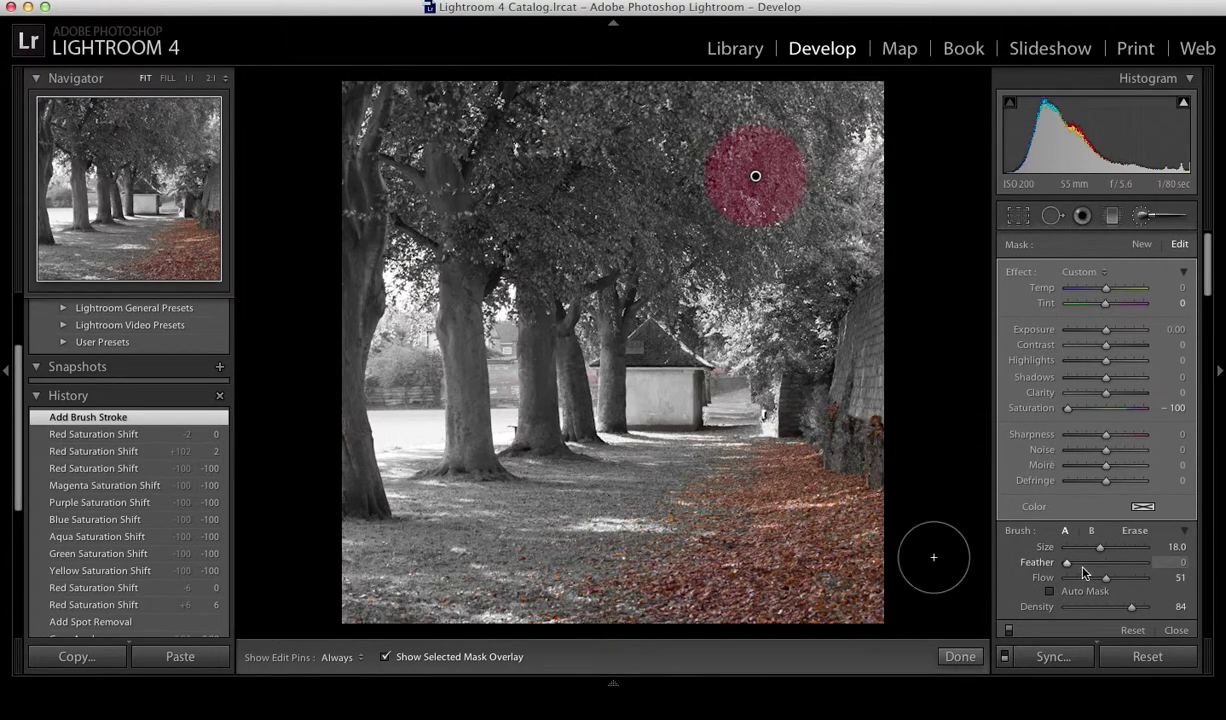
pyautogui.scroll(13, 540, 192)
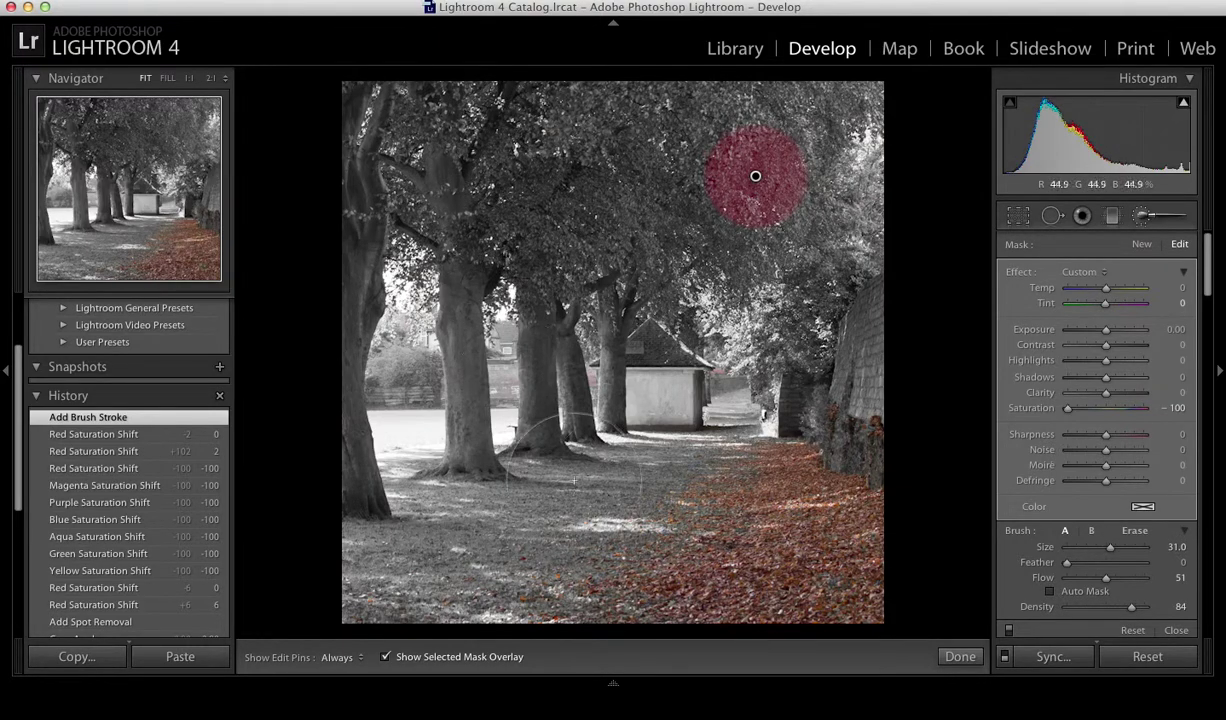
pyautogui.moveTo(755, 176)
pyautogui.mouseDown()
pyautogui.moveTo(585, 205)
pyautogui.moveTo(682, 122)
pyautogui.moveTo(393, 101)
pyautogui.moveTo(390, 115)
pyautogui.moveTo(500, 100)
pyautogui.moveTo(575, 110)
pyautogui.moveTo(723, 163)
pyautogui.moveTo(773, 212)
pyautogui.moveTo(813, 216)
pyautogui.moveTo(851, 213)
pyautogui.moveTo(781, 134)
pyautogui.moveTo(817, 105)
pyautogui.moveTo(871, 112)
pyautogui.moveTo(785, 265)
pyautogui.moveTo(787, 315)
pyautogui.moveTo(791, 300)
pyautogui.moveTo(826, 296)
pyautogui.moveTo(726, 340)
pyautogui.moveTo(749, 282)
pyautogui.moveTo(734, 324)
pyautogui.moveTo(670, 343)
pyautogui.moveTo(718, 328)
pyautogui.moveTo(716, 352)
pyautogui.moveTo(704, 320)
pyautogui.moveTo(630, 287)
pyautogui.moveTo(370, 276)
pyautogui.moveTo(368, 229)
pyautogui.moveTo(368, 330)
pyautogui.moveTo(397, 357)
pyautogui.moveTo(494, 340)
pyautogui.moveTo(518, 375)
pyautogui.moveTo(377, 470)
pyautogui.moveTo(437, 370)
pyautogui.moveTo(395, 420)
pyautogui.moveTo(570, 375)
pyautogui.moveTo(555, 413)
pyautogui.moveTo(725, 370)
pyautogui.moveTo(506, 484)
pyautogui.moveTo(483, 511)
pyautogui.moveTo(390, 546)
pyautogui.moveTo(364, 577)
pyautogui.moveTo(392, 520)
pyautogui.moveTo(377, 513)
pyautogui.moveTo(433, 523)
pyautogui.moveTo(553, 487)
pyautogui.moveTo(488, 459)
pyautogui.moveTo(542, 434)
pyautogui.moveTo(464, 347)
pyautogui.moveTo(399, 326)
pyautogui.moveTo(392, 146)
pyautogui.moveTo(417, 119)
pyautogui.moveTo(758, 148)
pyautogui.moveTo(792, 133)
pyautogui.moveTo(817, 158)
pyautogui.moveTo(857, 261)
pyautogui.moveTo(864, 193)
pyautogui.moveTo(684, 233)
pyautogui.moveTo(719, 362)
pyautogui.mouseUp()
pyautogui.press('h')
# Step: Extend the mask with a size 13 brush along the gap beside the shed and the end of the wall
pyautogui.scroll(-6, 719, 362)
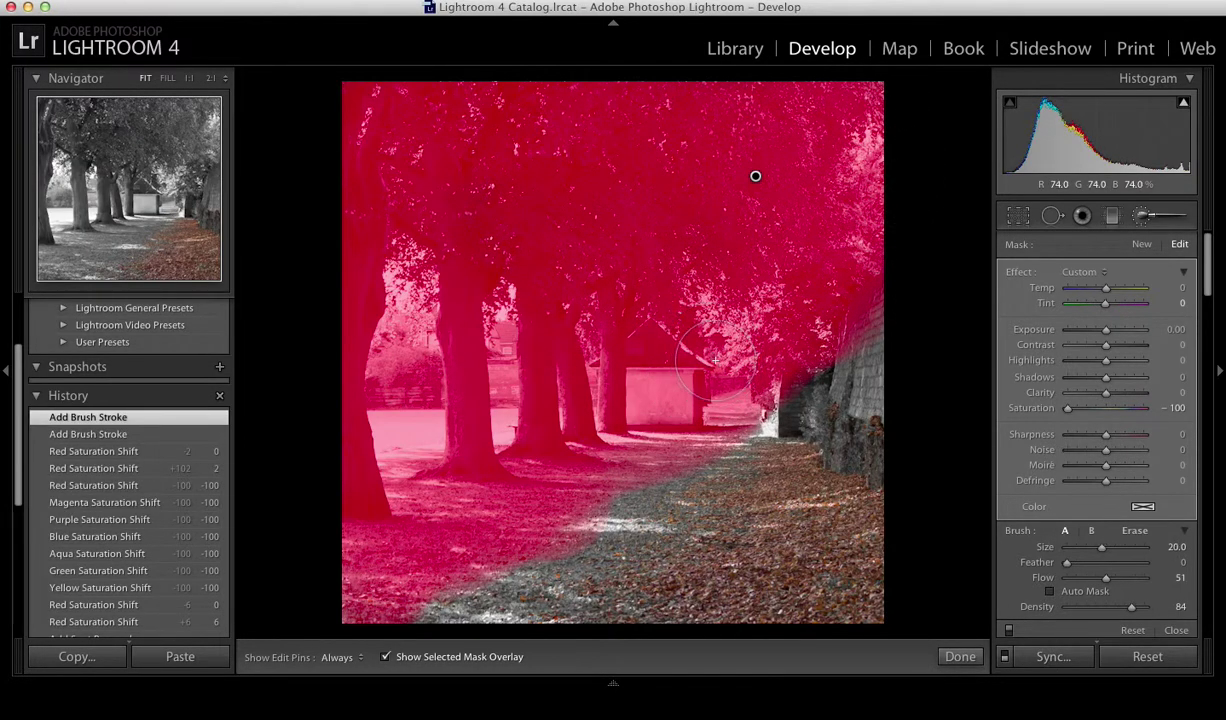
pyautogui.press('h')
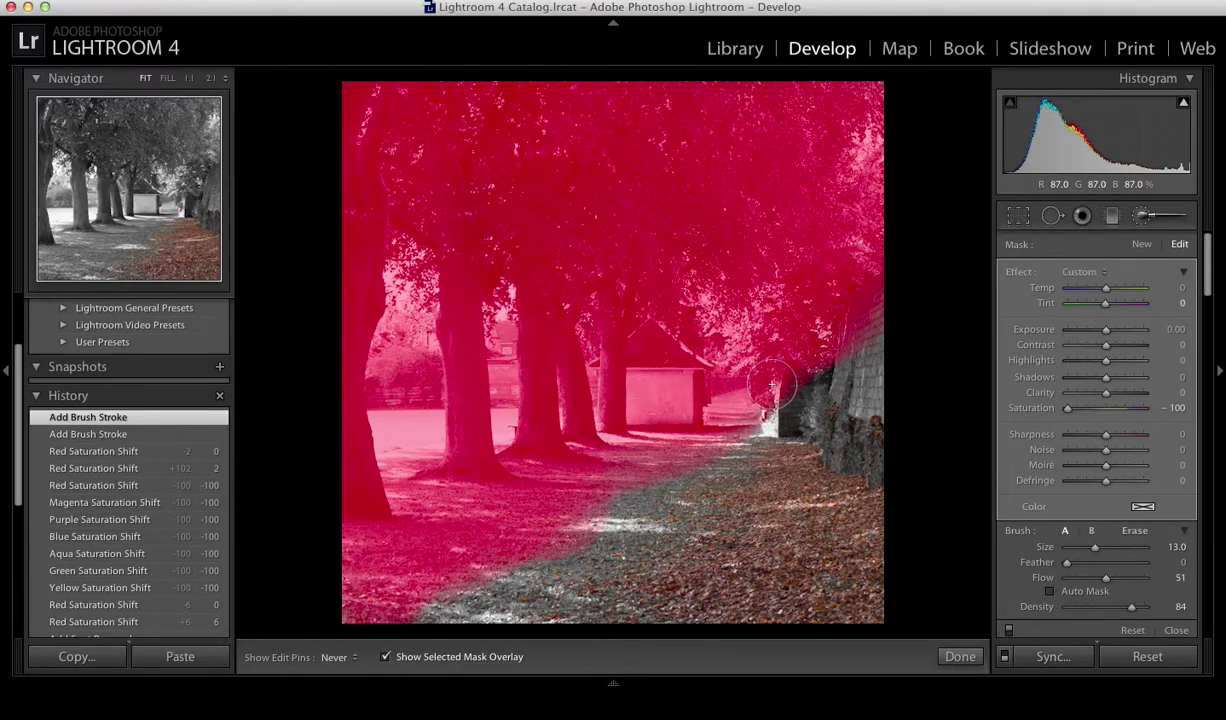
pyautogui.moveTo(772, 384); pyautogui.dragTo(838, 335)
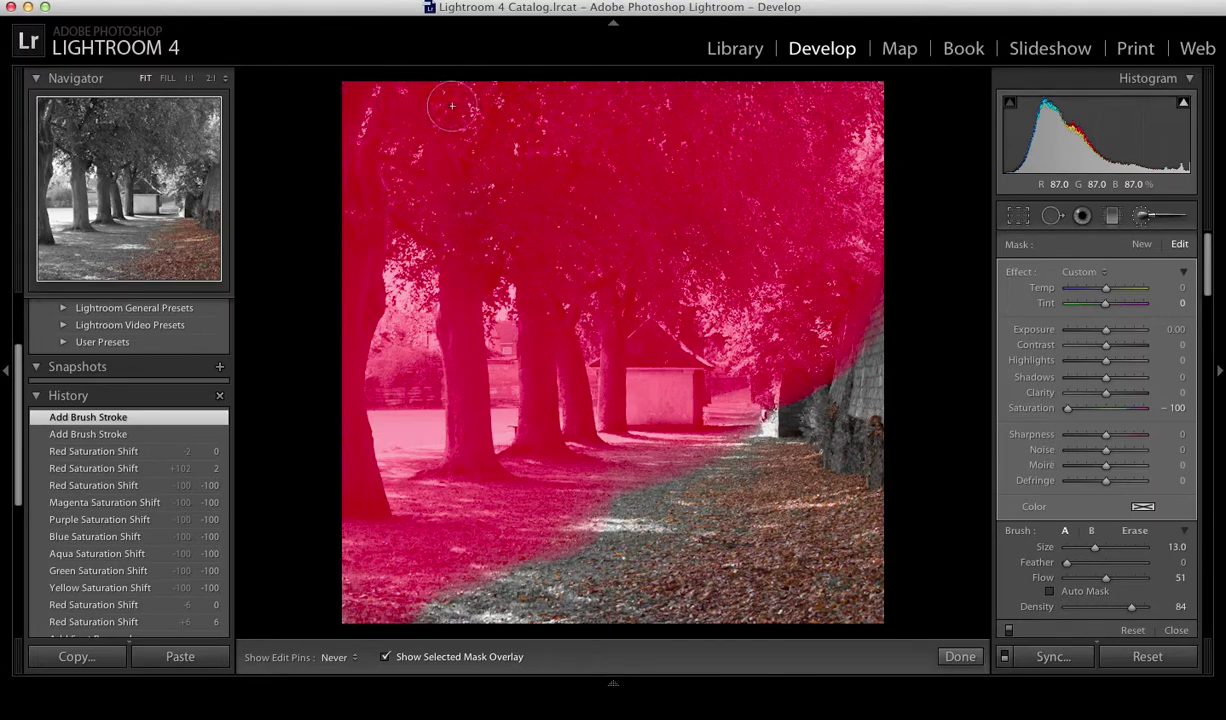
pyautogui.moveTo(534, 364)
pyautogui.mouseDown()
pyautogui.moveTo(502, 621)
pyautogui.moveTo(444, 632)
pyautogui.mouseUp()
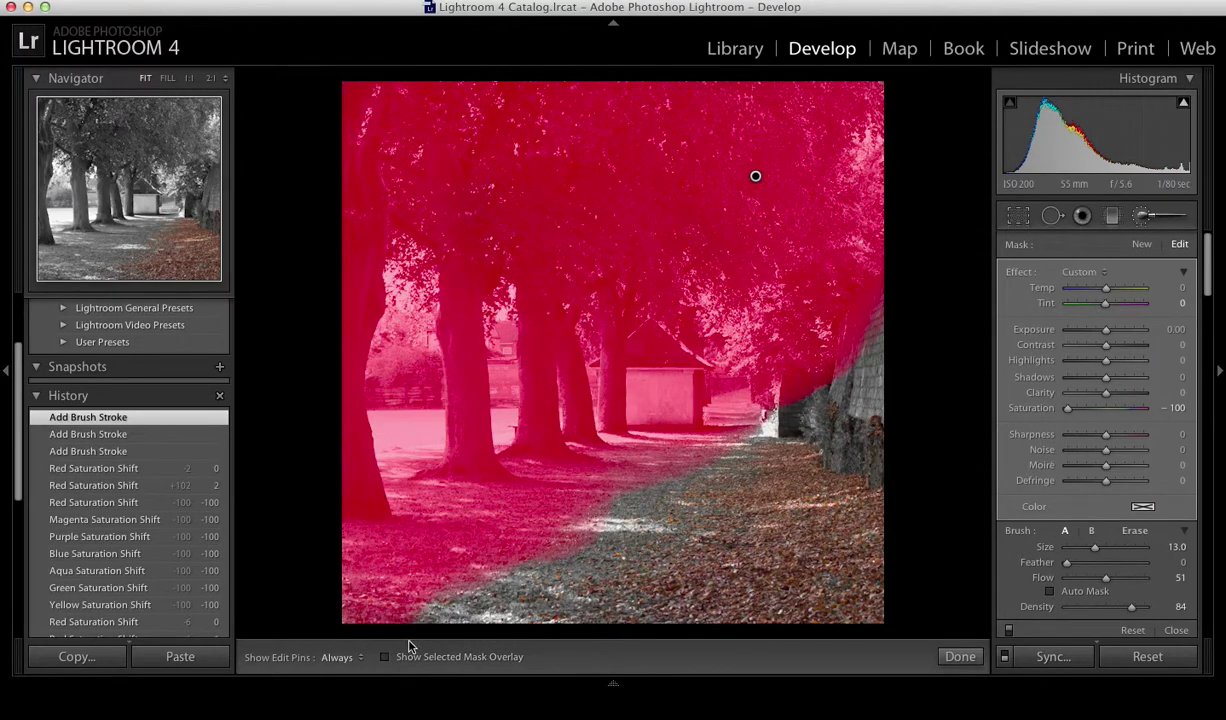
# Step: Hide the mask overlay and examine the shed and the tree trunks at 1:1 for leftover color
pyautogui.click(384, 657)
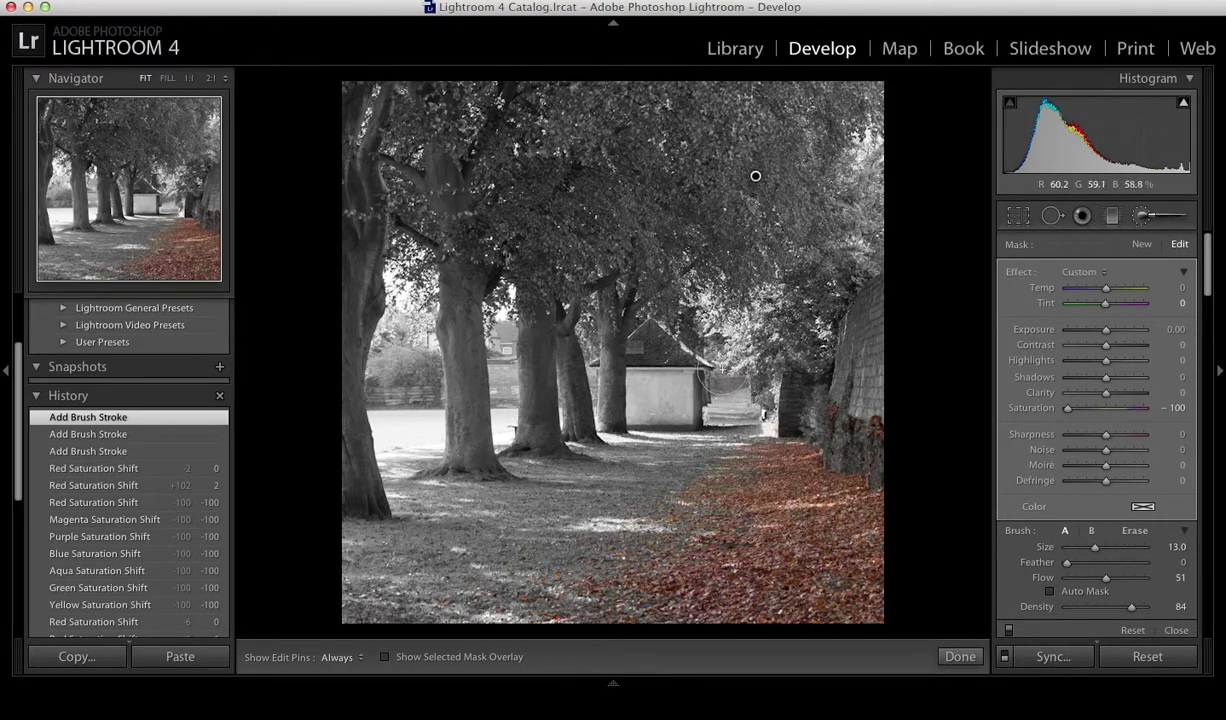
pyautogui.press('z')
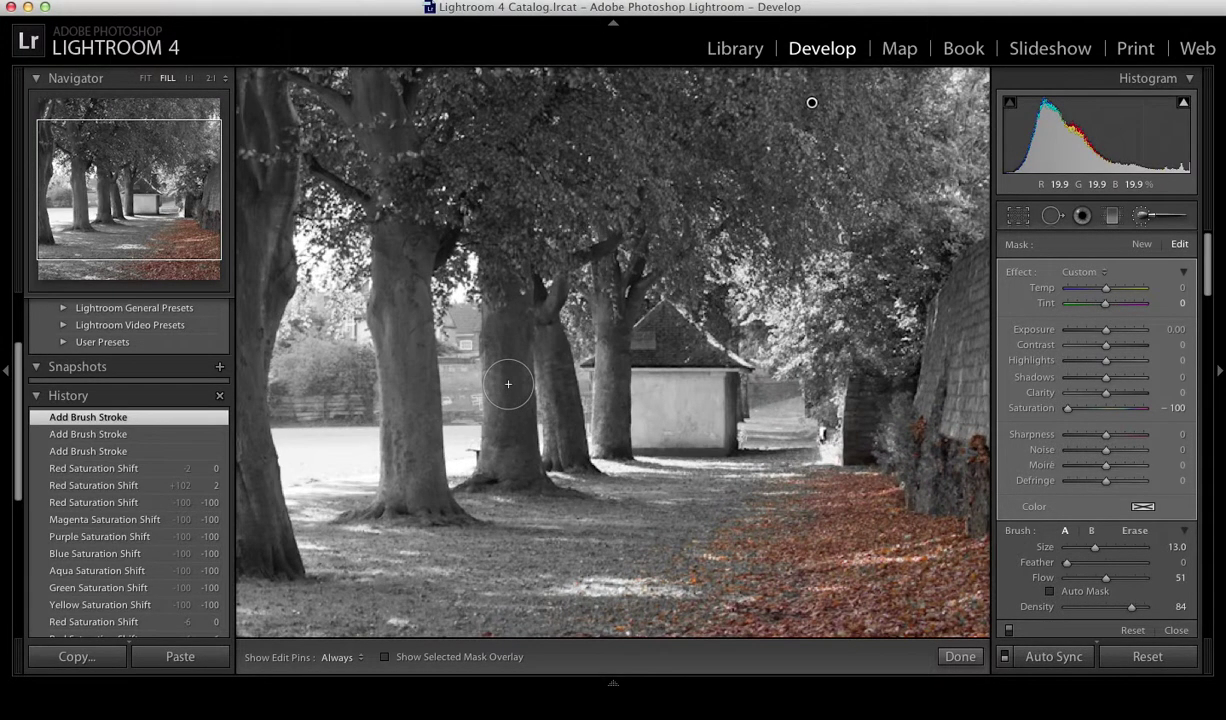
pyautogui.press('z')
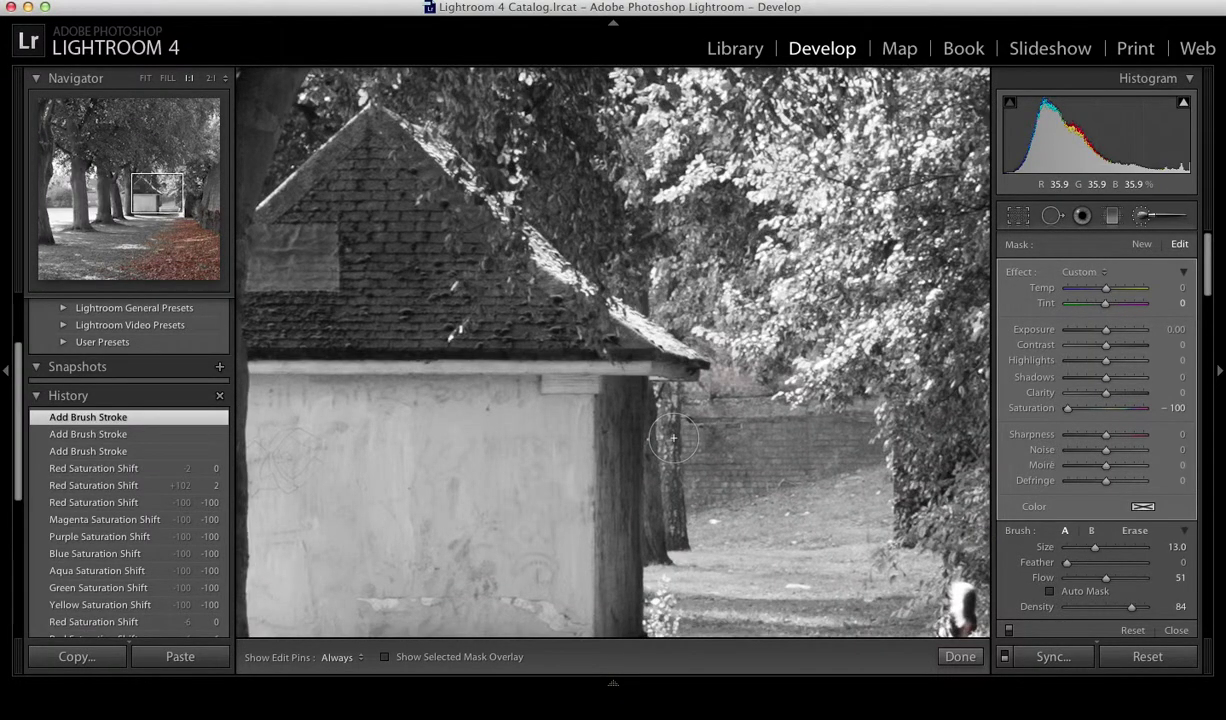
pyautogui.moveTo(502, 468); pyautogui.dragTo(980, 460)
pyautogui.moveTo(624, 416); pyautogui.dragTo(837, 367)
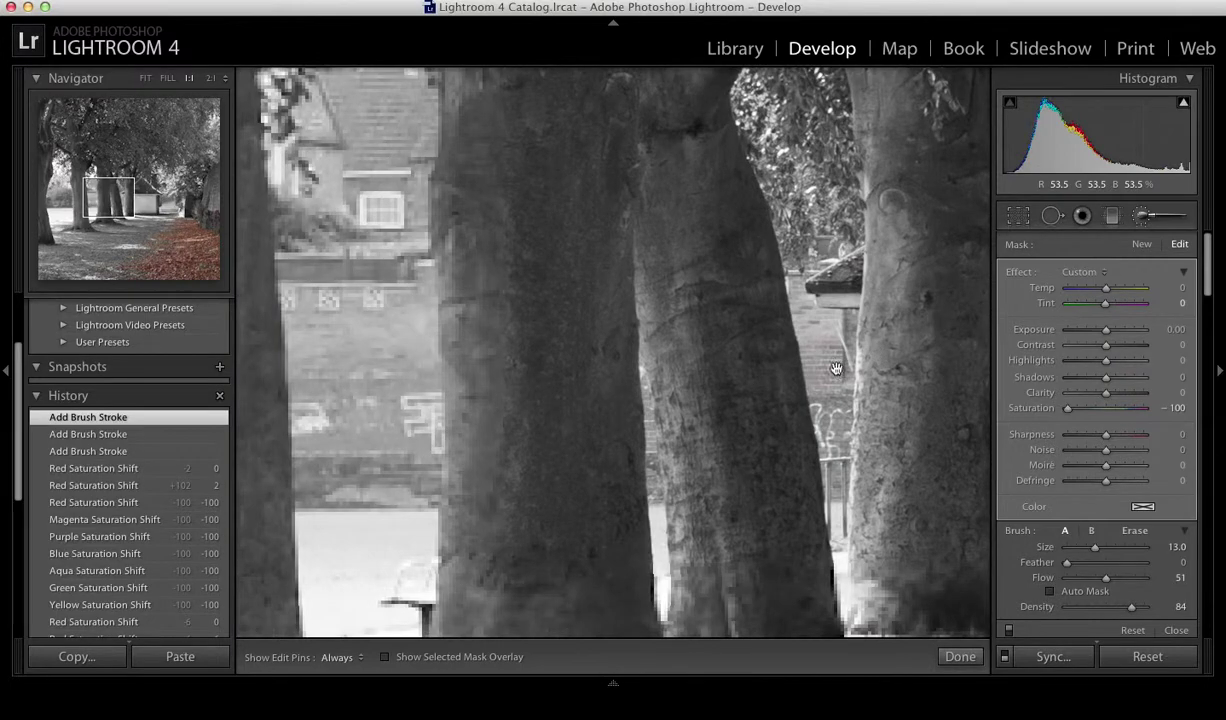
pyautogui.moveTo(520, 400); pyautogui.dragTo(715, 398)
pyautogui.press('super+minus')
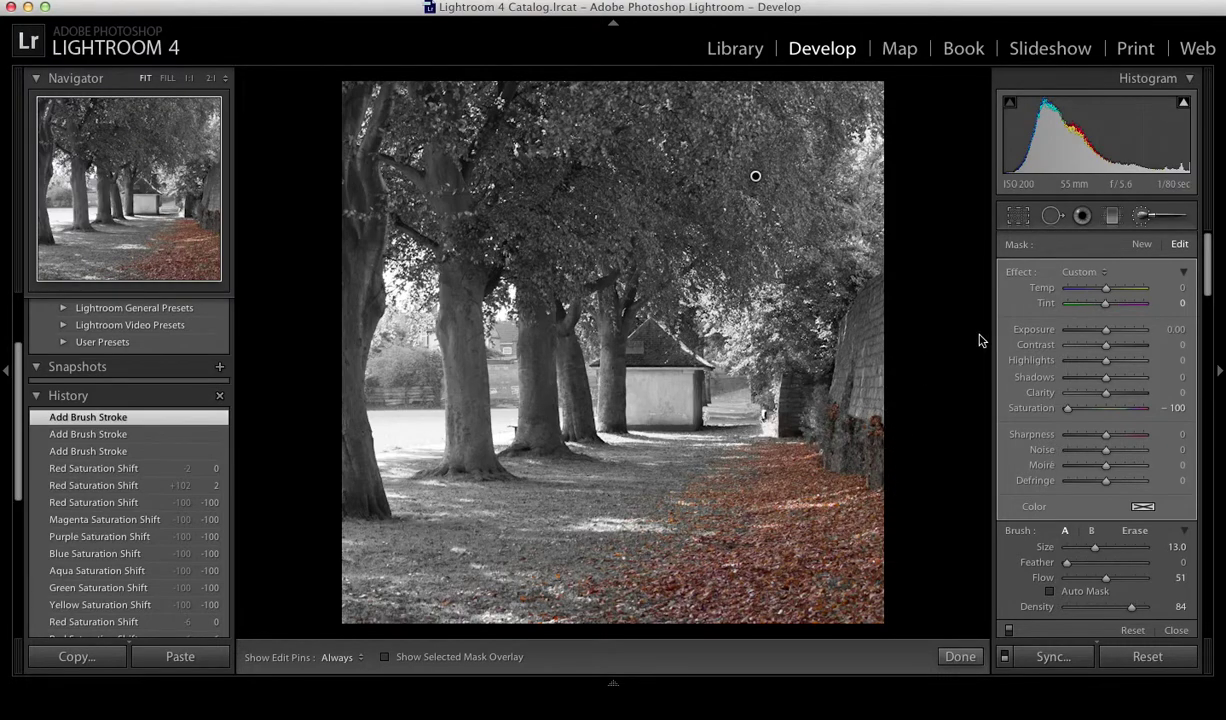
# Step: Finish the brush adjustment and set the red saturation to +47 and the orange saturation to +19
pyautogui.click(960, 657)
pyautogui.moveTo(1208, 295); pyautogui.dragTo(1203, 405)
pyautogui.moveTo(1109, 344)
pyautogui.mouseDown()
pyautogui.moveTo(1139, 344)
pyautogui.moveTo(1127, 344)
pyautogui.mouseUp()
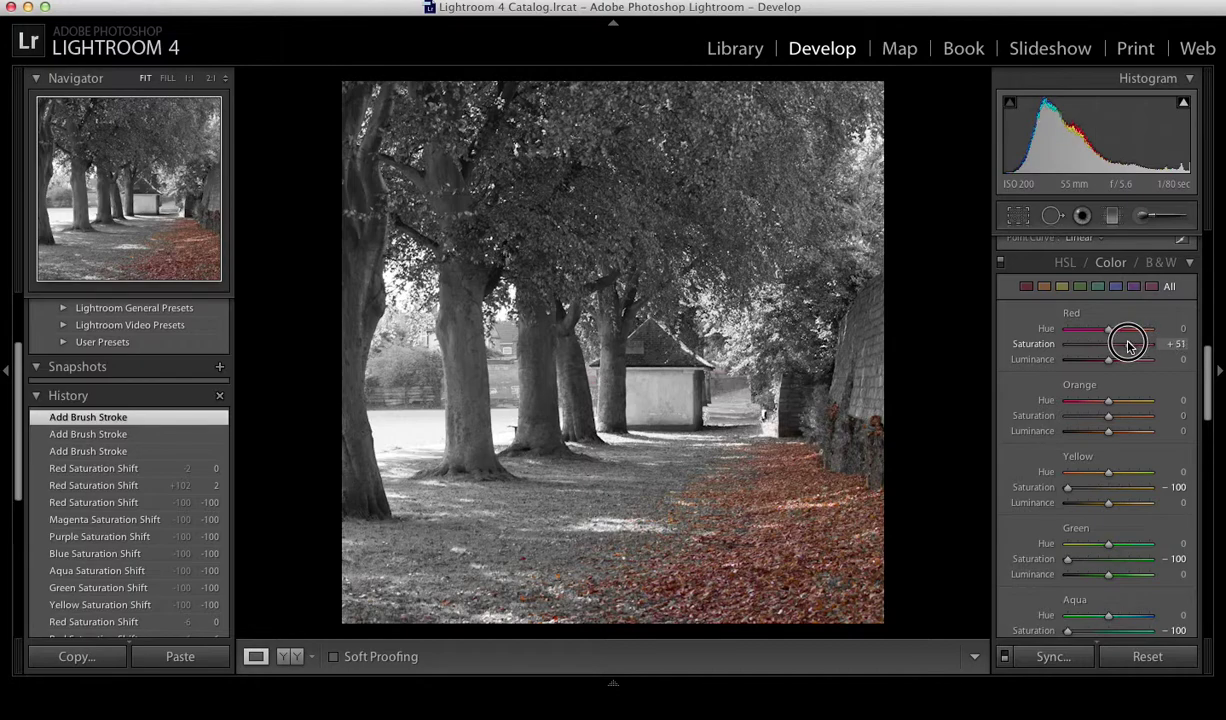
pyautogui.moveTo(1108, 415); pyautogui.dragTo(1116, 416)
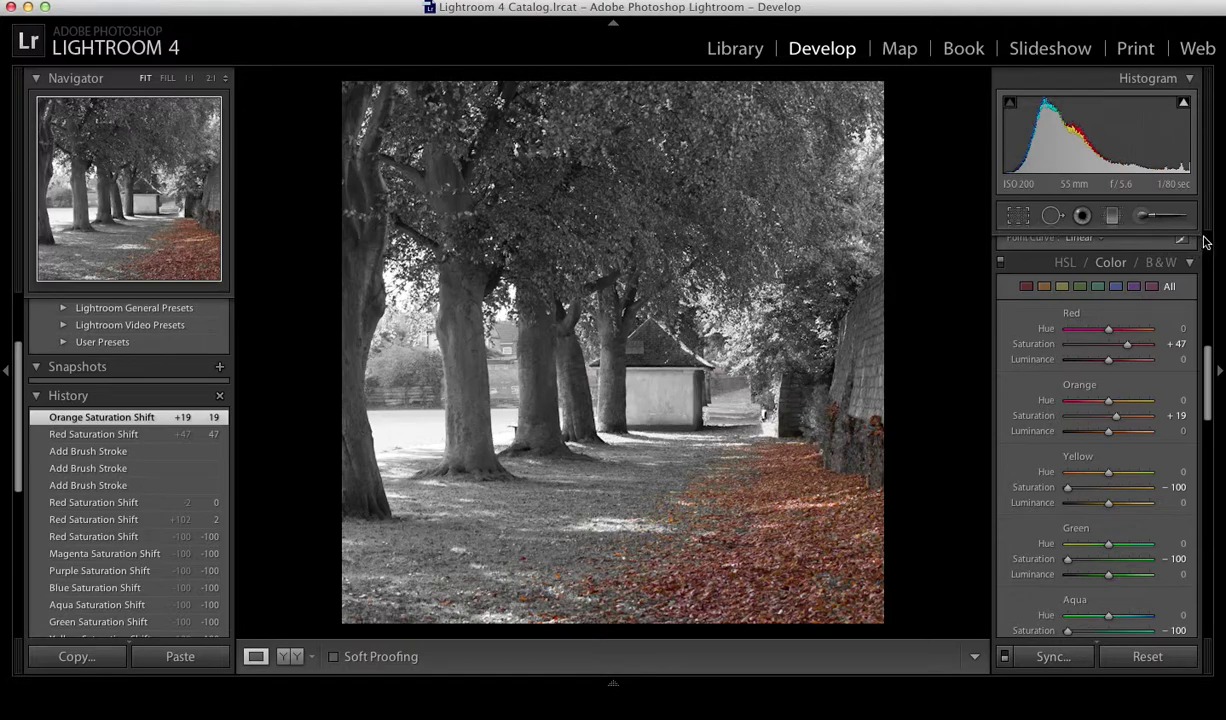
# Step: Set the photo's exposure to +0.10
pyautogui.scroll(12, 1205, 243)
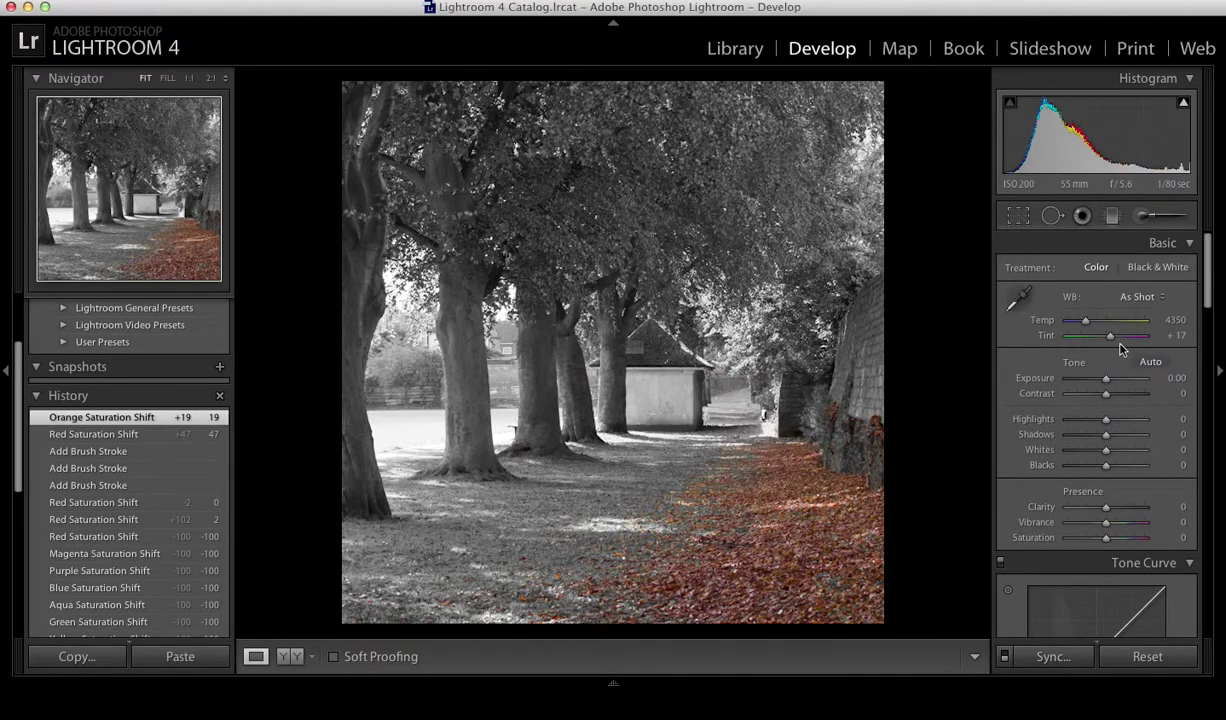
pyautogui.moveTo(1104, 380)
pyautogui.mouseDown()
pyautogui.moveTo(1144, 380)
pyautogui.moveTo(1021, 380)
pyautogui.moveTo(1104, 383)
pyautogui.mouseUp()
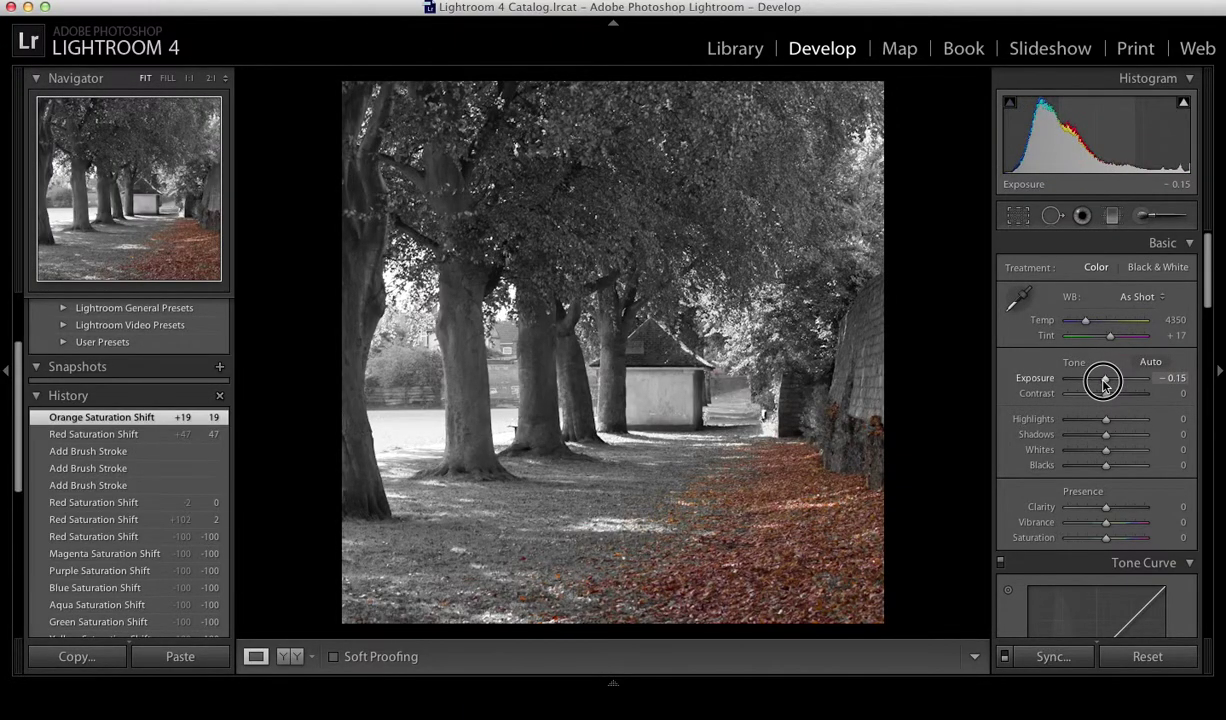
pyautogui.moveTo(1104, 382); pyautogui.dragTo(1106, 382)
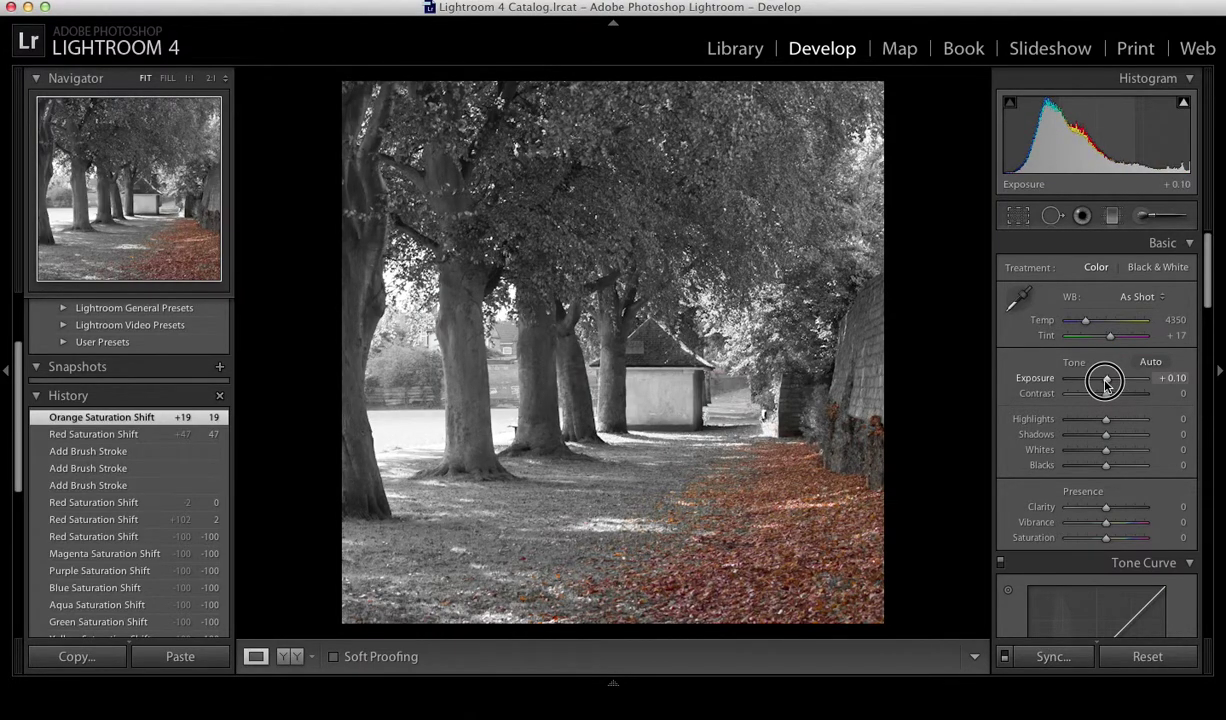
pyautogui.doubleClick(1105, 382)
pyautogui.hotkey('ctrl', 'z')
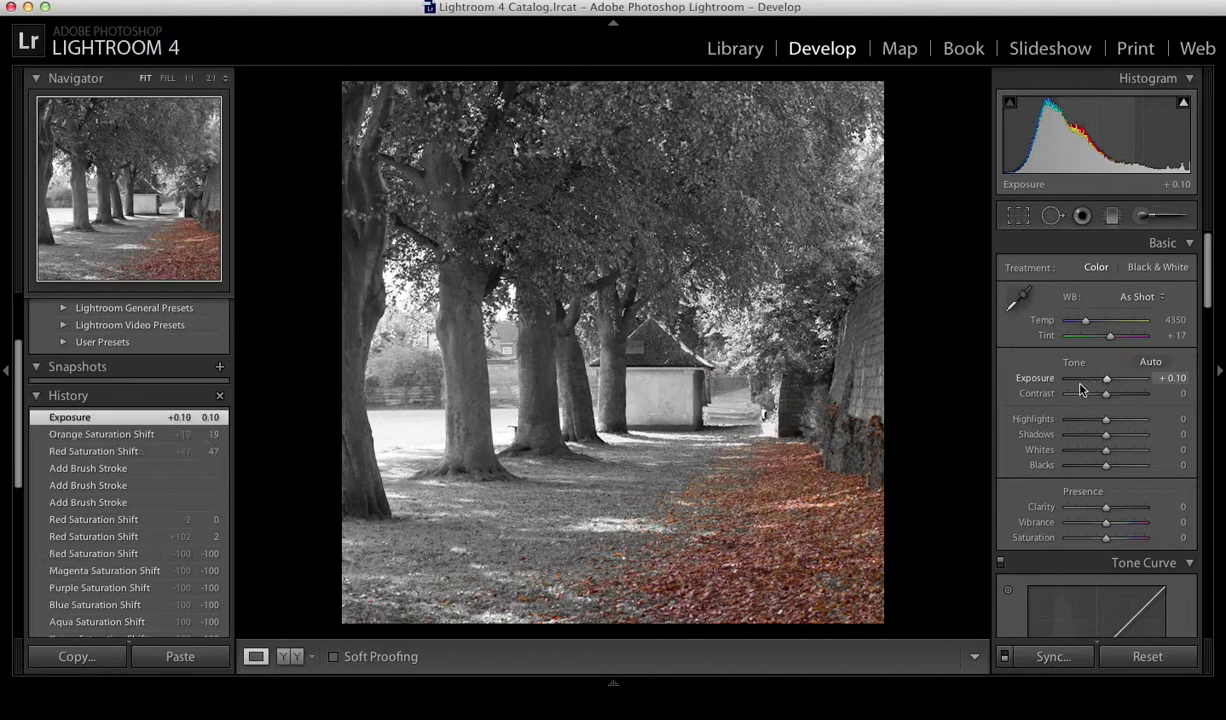
# Step: Set contrast to +6, highlights to +1, shadows to -5, whites to +12 and blacks to -1
pyautogui.moveTo(1106, 393); pyautogui.dragTo(1108, 398)
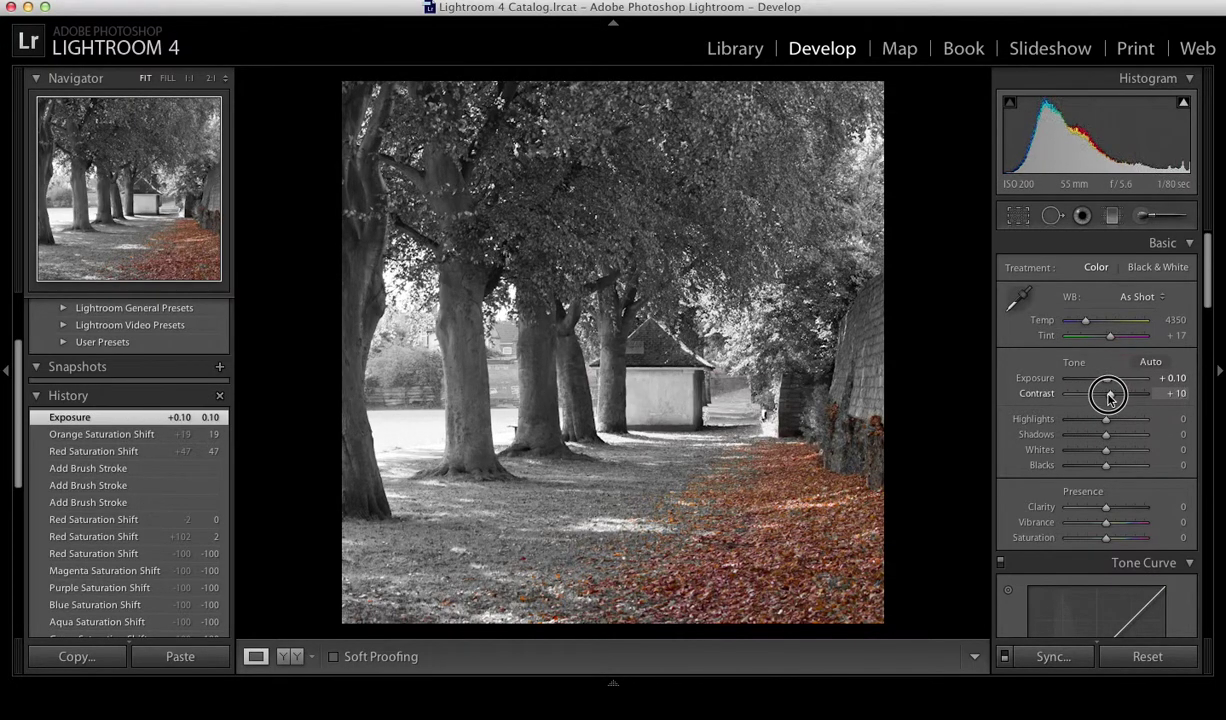
pyautogui.moveTo(1108, 397); pyautogui.dragTo(1145, 478)
pyautogui.scroll(-2, 1106, 432)
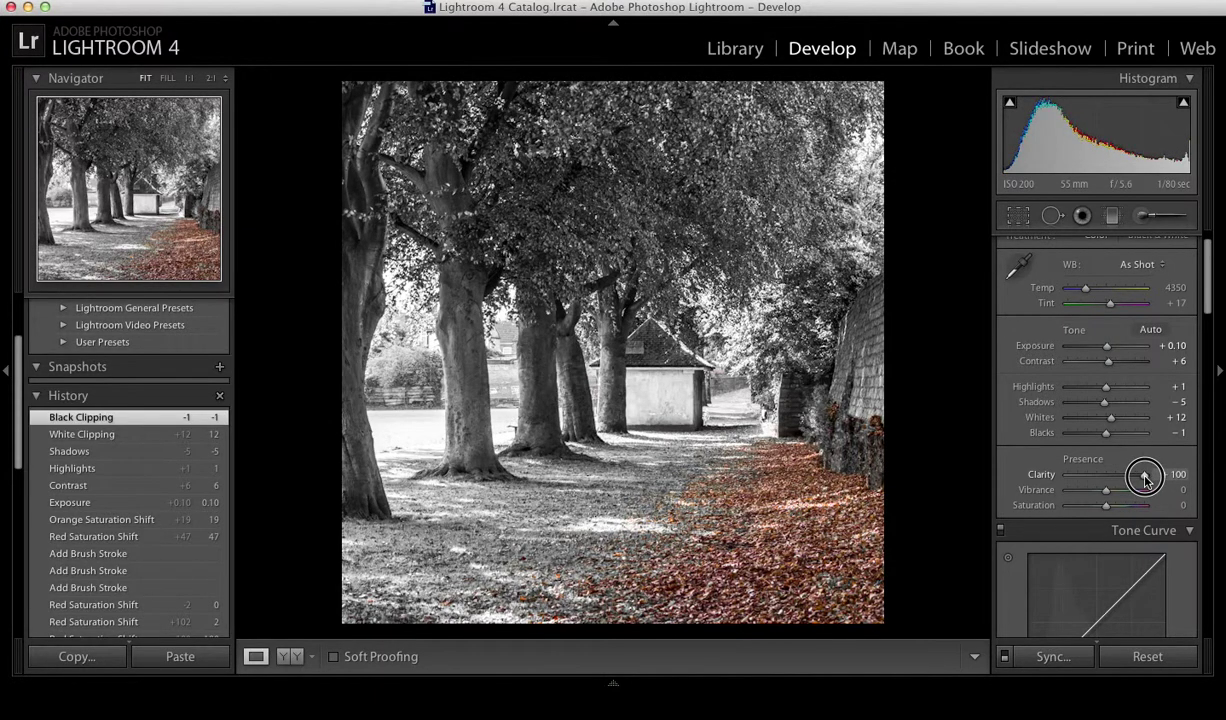
# Step: Set clarity to -4, and both vibrance and overall saturation to +7
pyautogui.moveTo(1145, 479); pyautogui.dragTo(1105, 487)
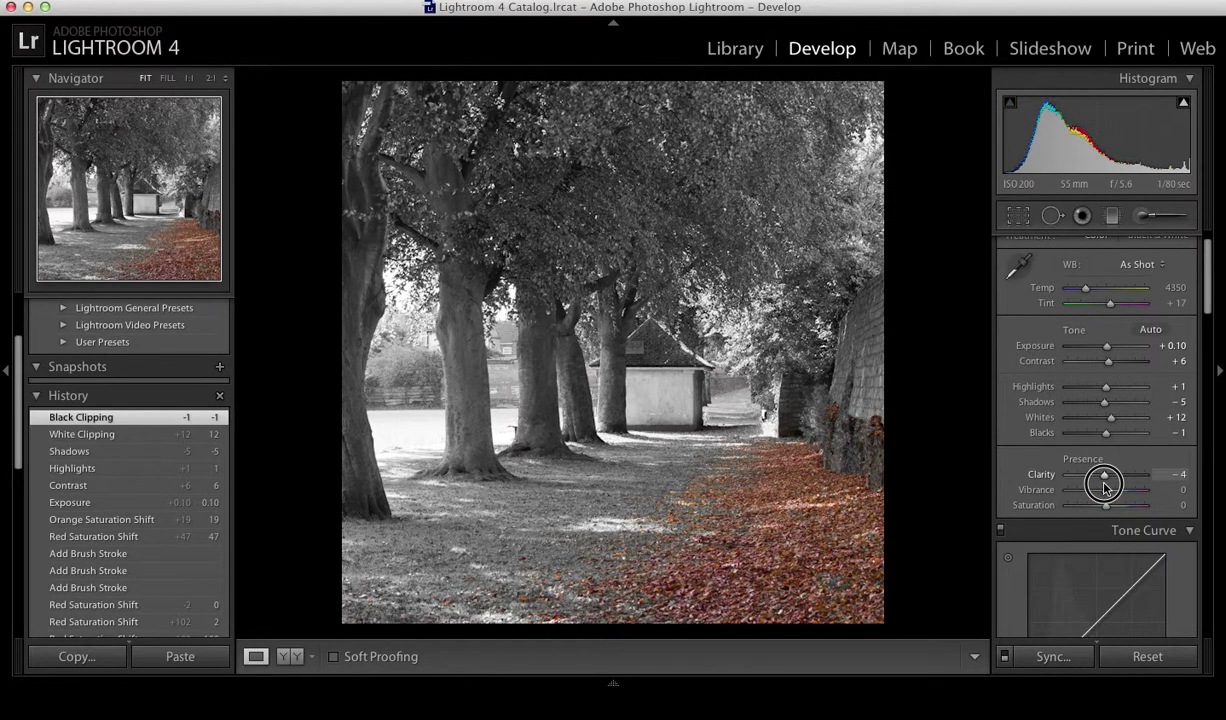
pyautogui.moveTo(1105, 487); pyautogui.dragTo(1105, 487)
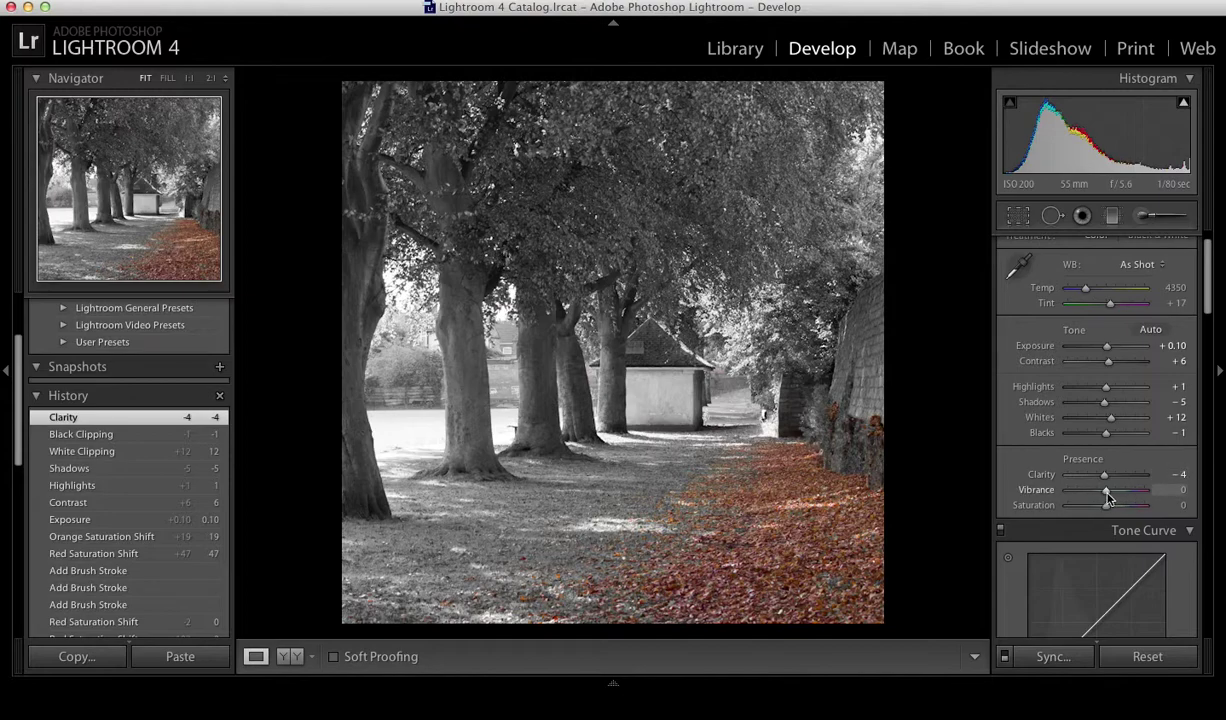
pyautogui.moveTo(1105, 494); pyautogui.dragTo(1107, 494)
pyautogui.moveTo(1107, 494); pyautogui.dragTo(1106, 505)
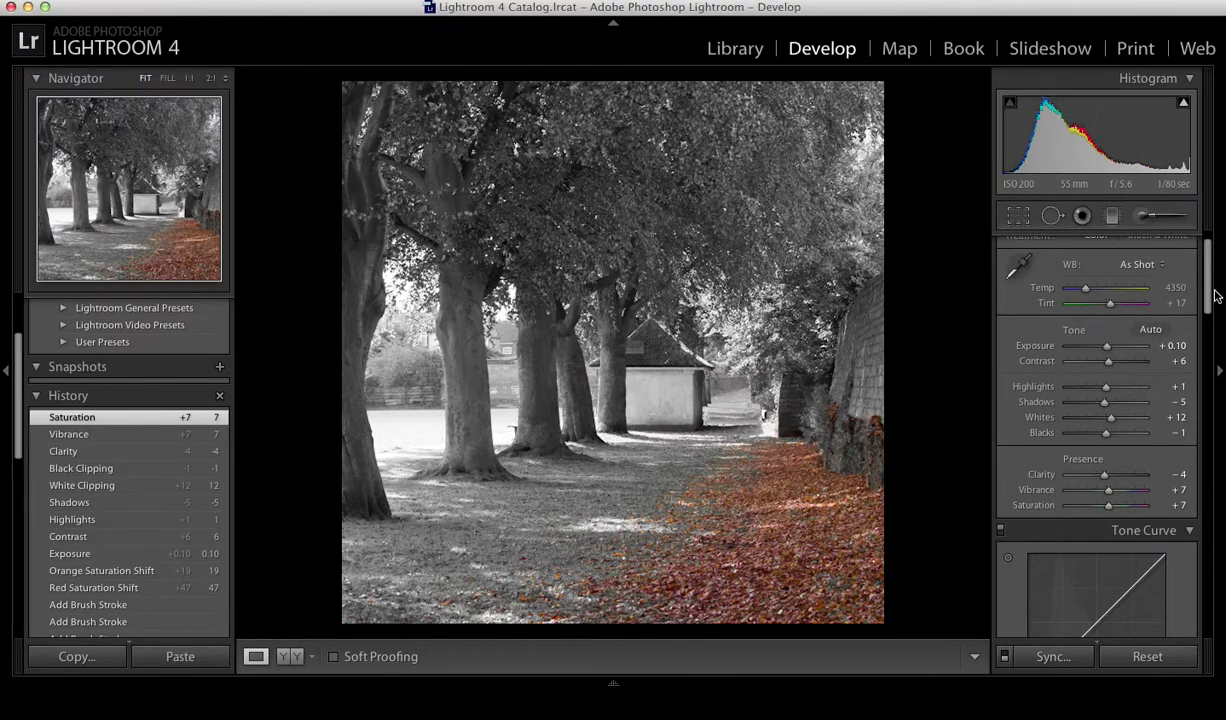
# Step: Try the Black & White treatment on the photo and switch back to Color
pyautogui.scroll(2, 1212, 290)
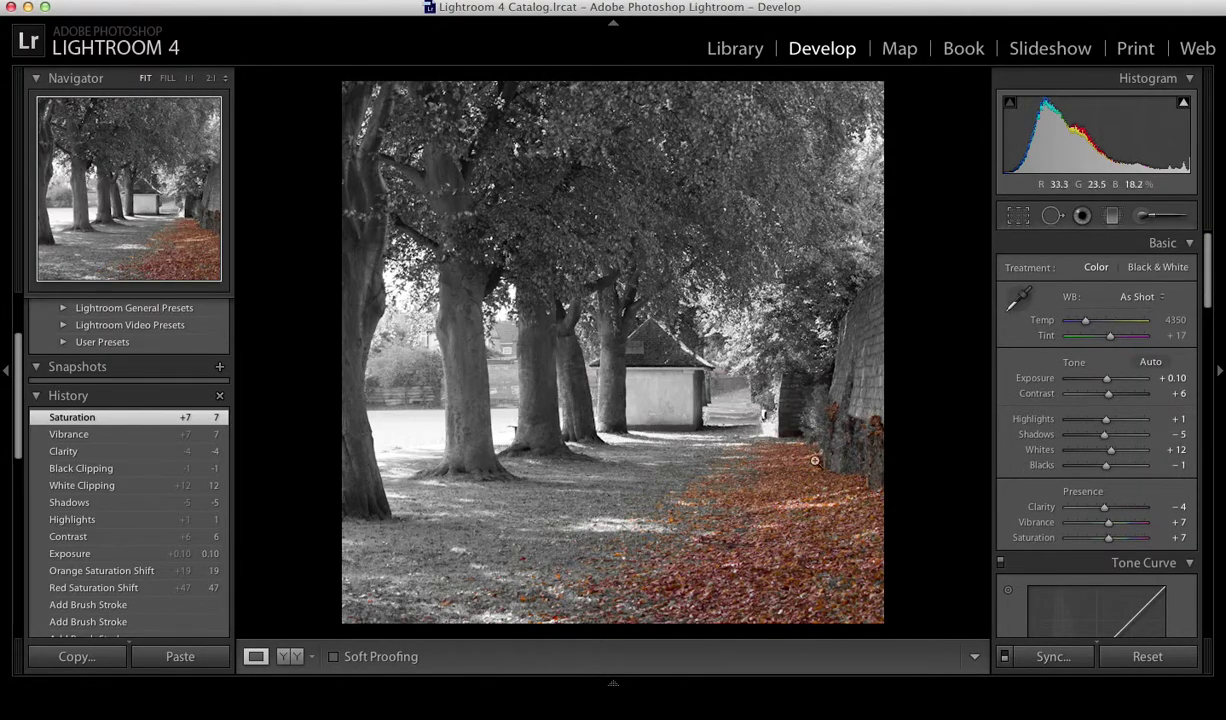
pyautogui.click(1157, 270)
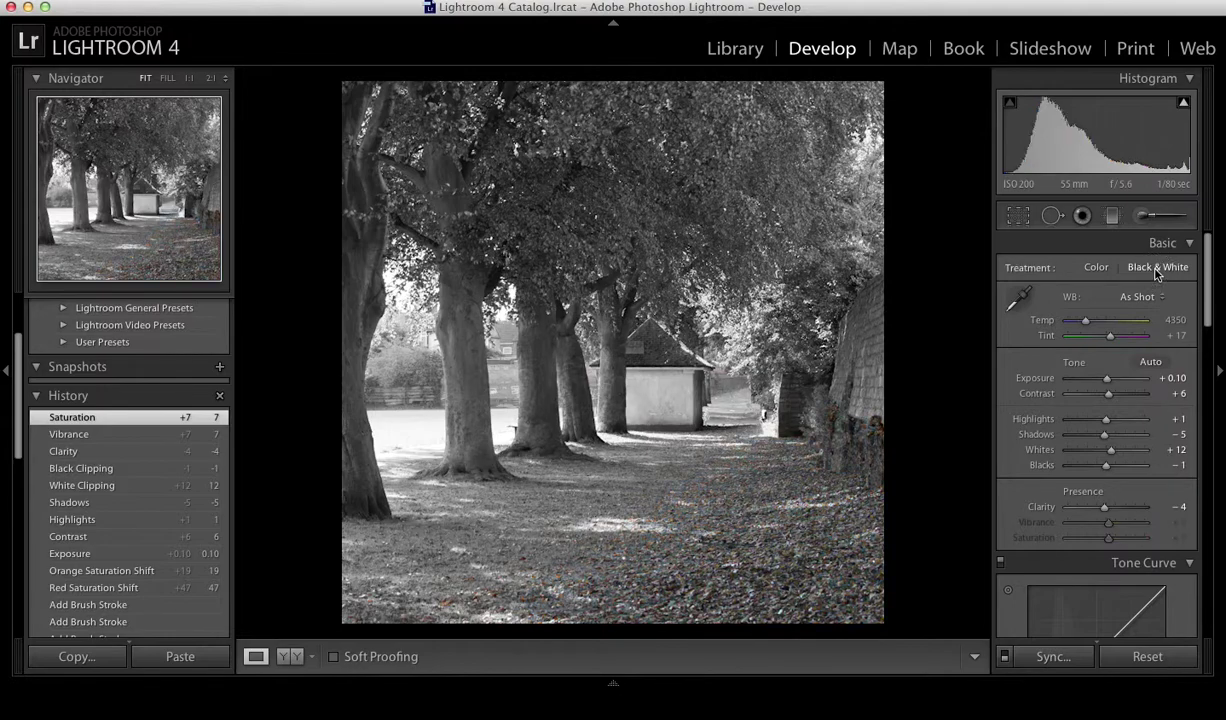
pyautogui.click(1094, 268)
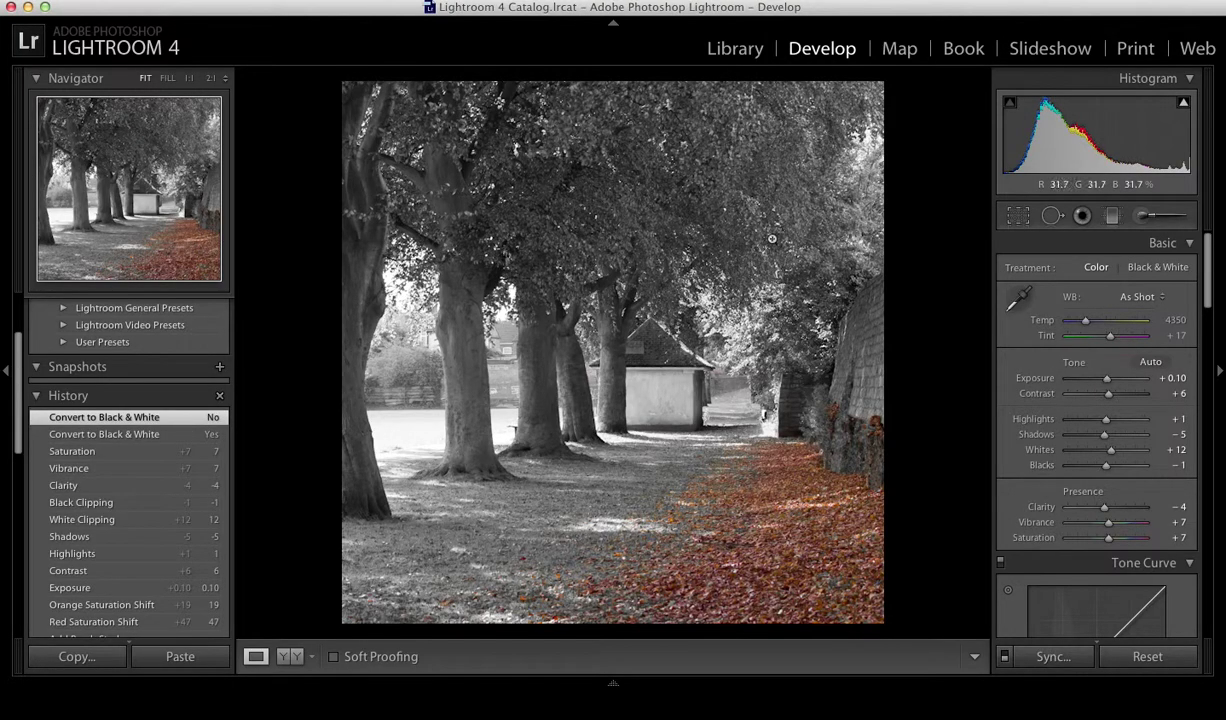
# Step: Set the photo's sharpening amount to 75 and the sharpening detail to 49
pyautogui.moveTo(1207, 260); pyautogui.dragTo(1150, 487)
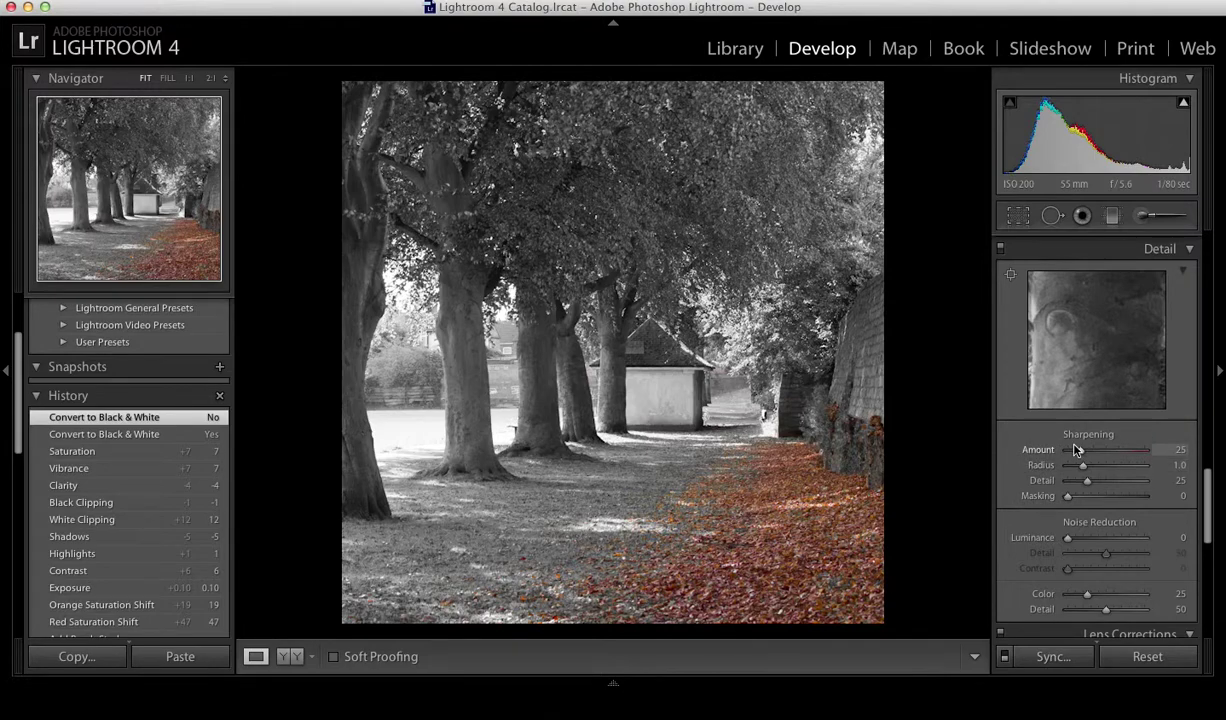
pyautogui.moveTo(1080, 455); pyautogui.dragTo(1100, 485)
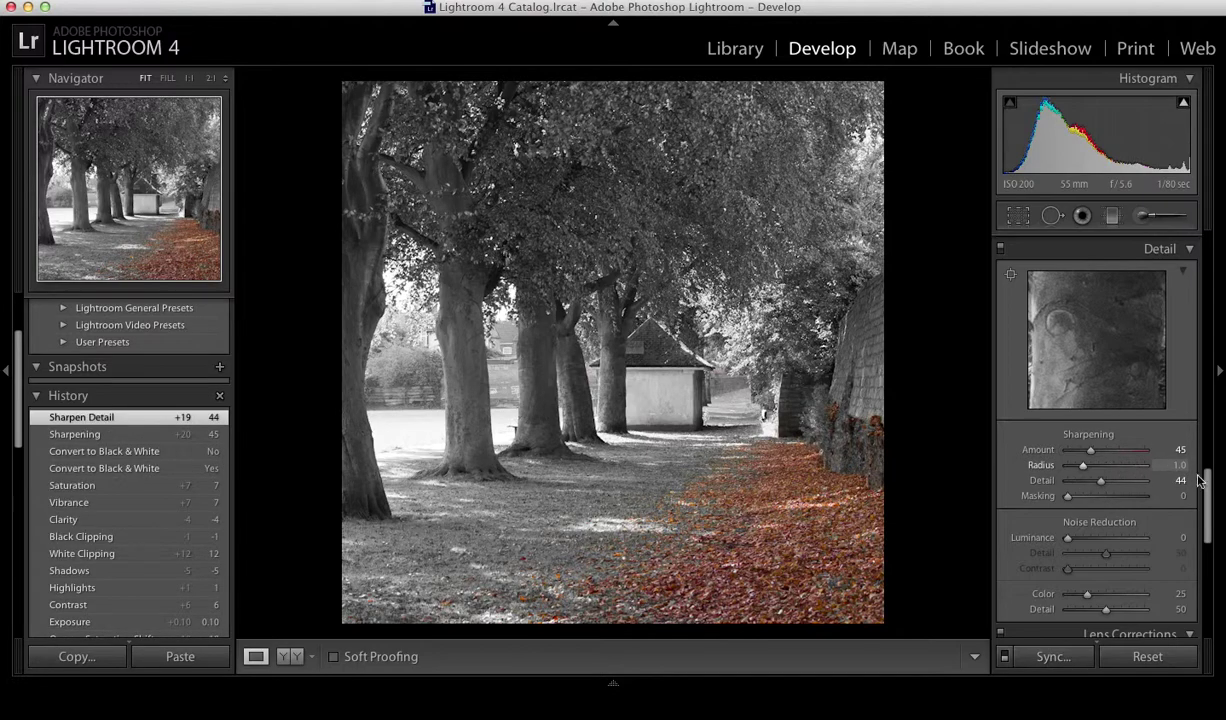
pyautogui.moveTo(1090, 449); pyautogui.dragTo(1115, 485)
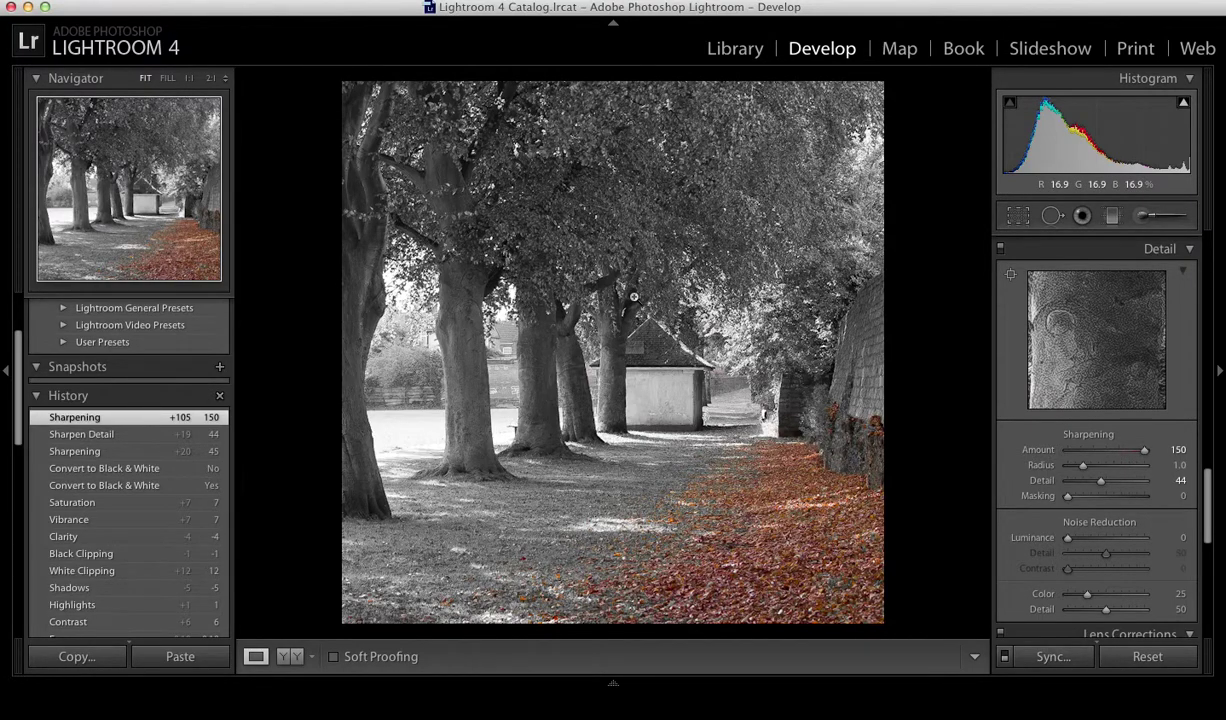
pyautogui.moveTo(1144, 450); pyautogui.dragTo(1100, 451)
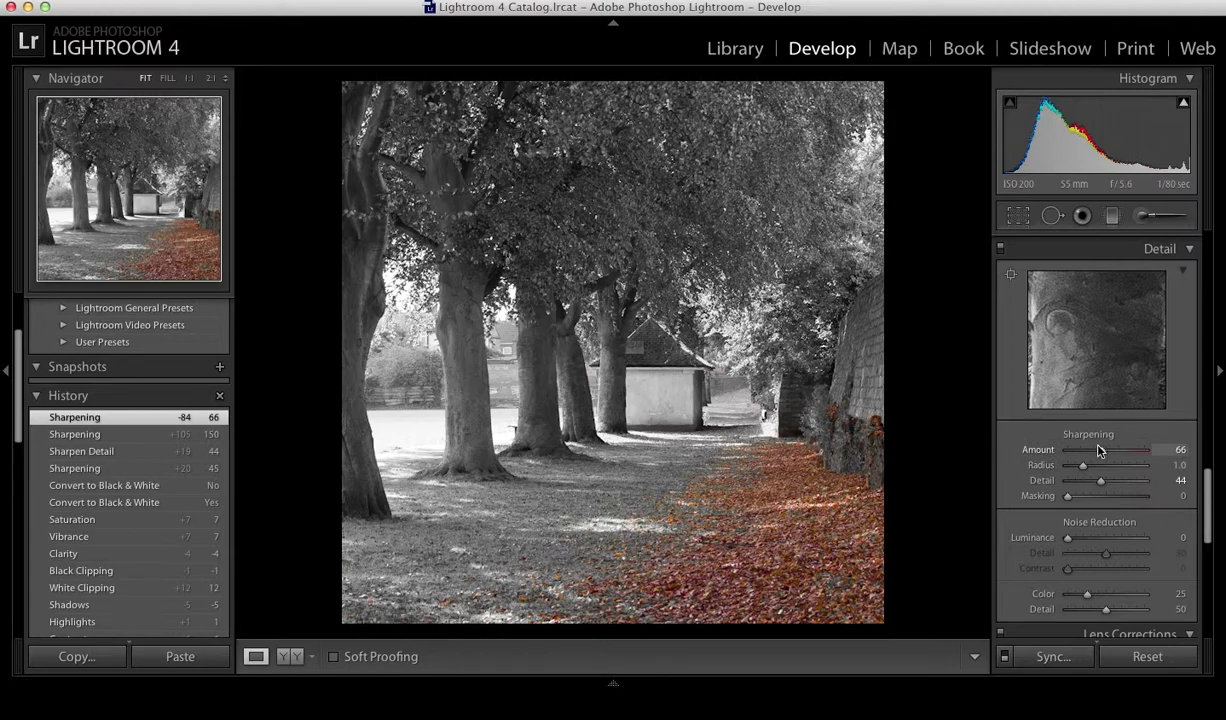
pyautogui.moveTo(1098, 451); pyautogui.dragTo(1106, 486)
# Step: Try luminance noise reduction at 53 and return it to 0
pyautogui.scroll(-2, 1113, 507)
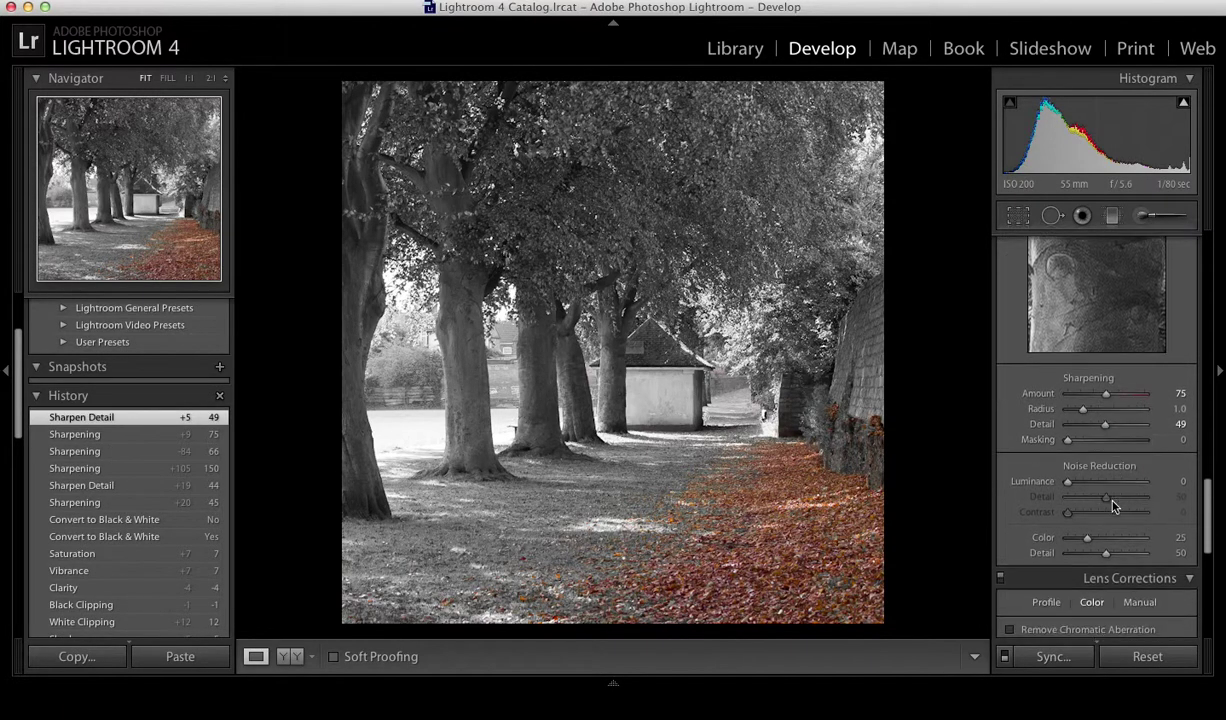
pyautogui.scroll(-2, 1104, 505)
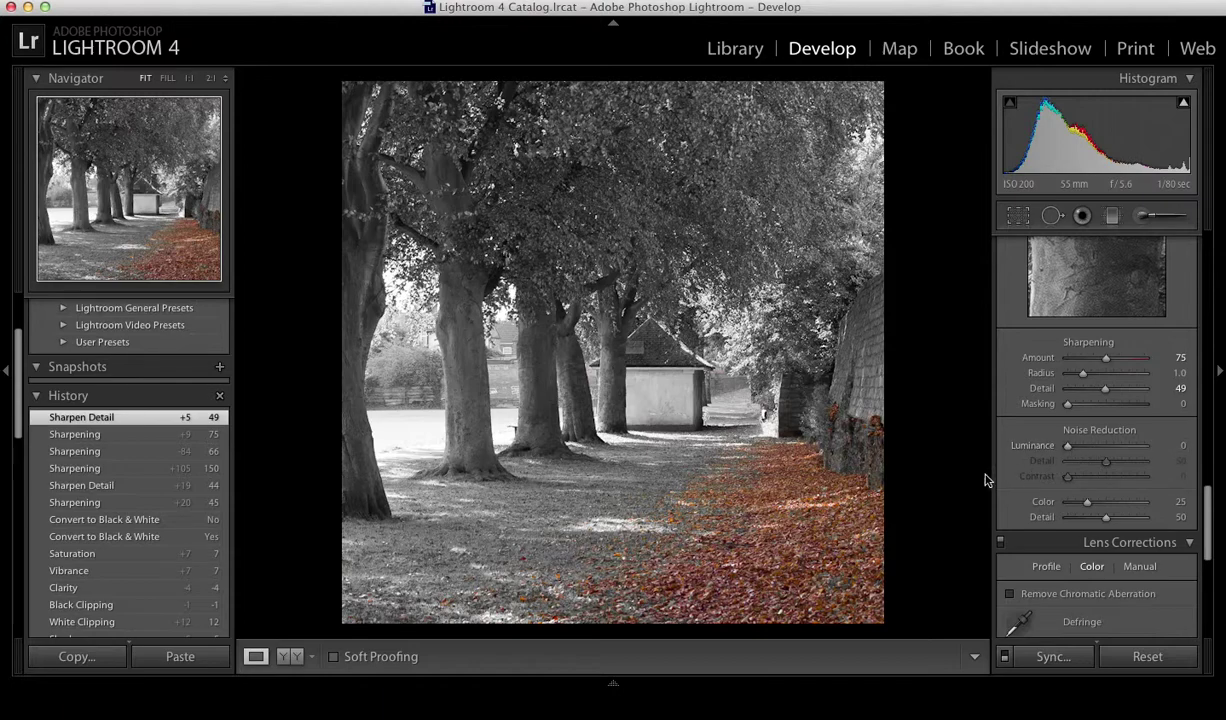
pyautogui.click(1106, 446)
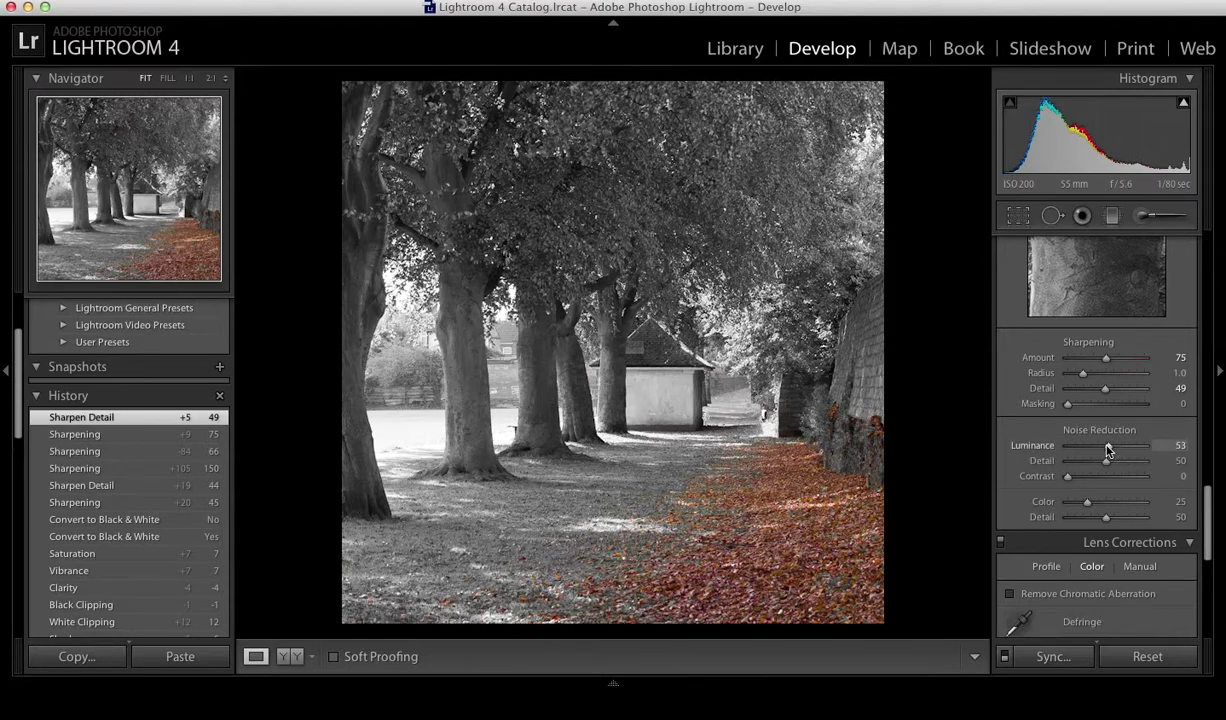
pyautogui.moveTo(1107, 448); pyautogui.dragTo(1042, 449)
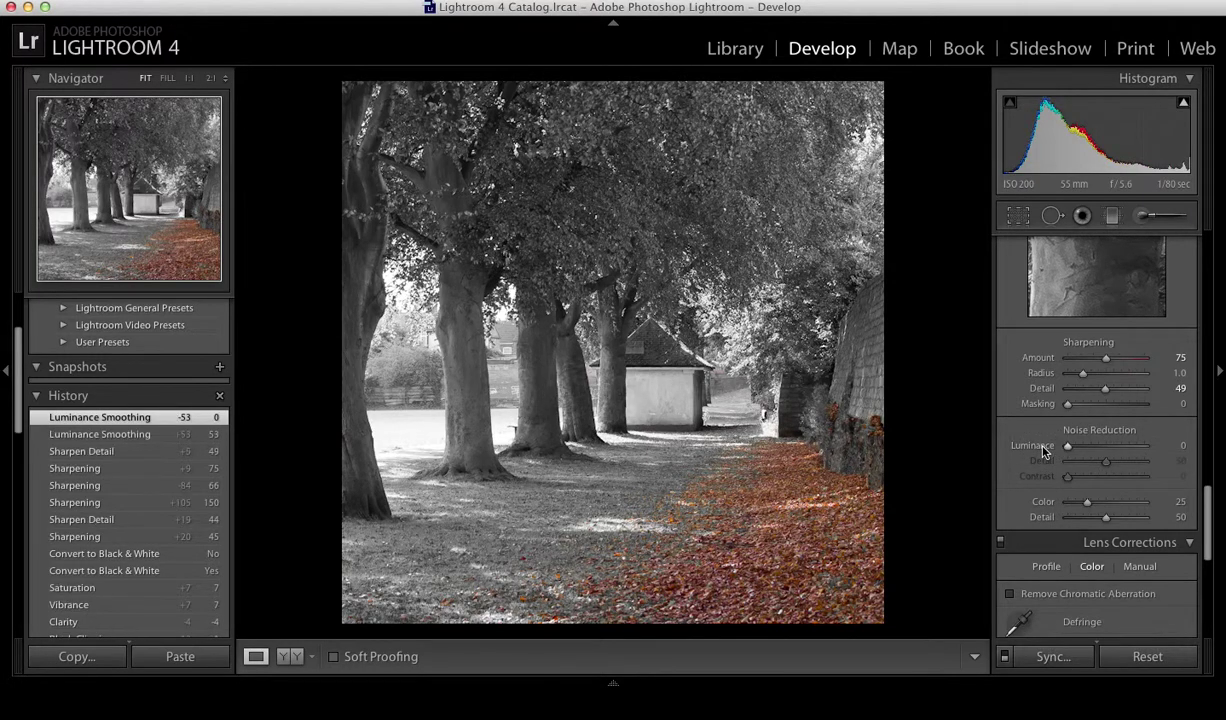
# Step: Enable chromatic aberration removal in the photo's color lens corrections
pyautogui.click(1010, 595)
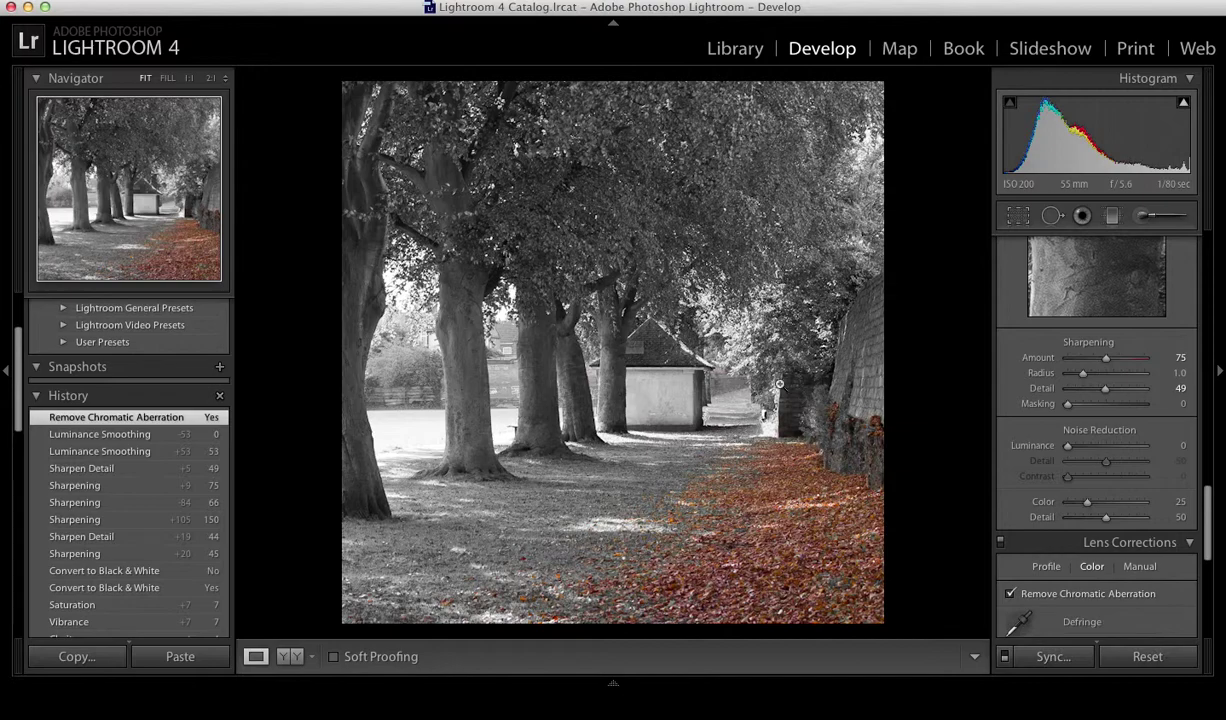
pyautogui.scroll(-5, 1052, 445)
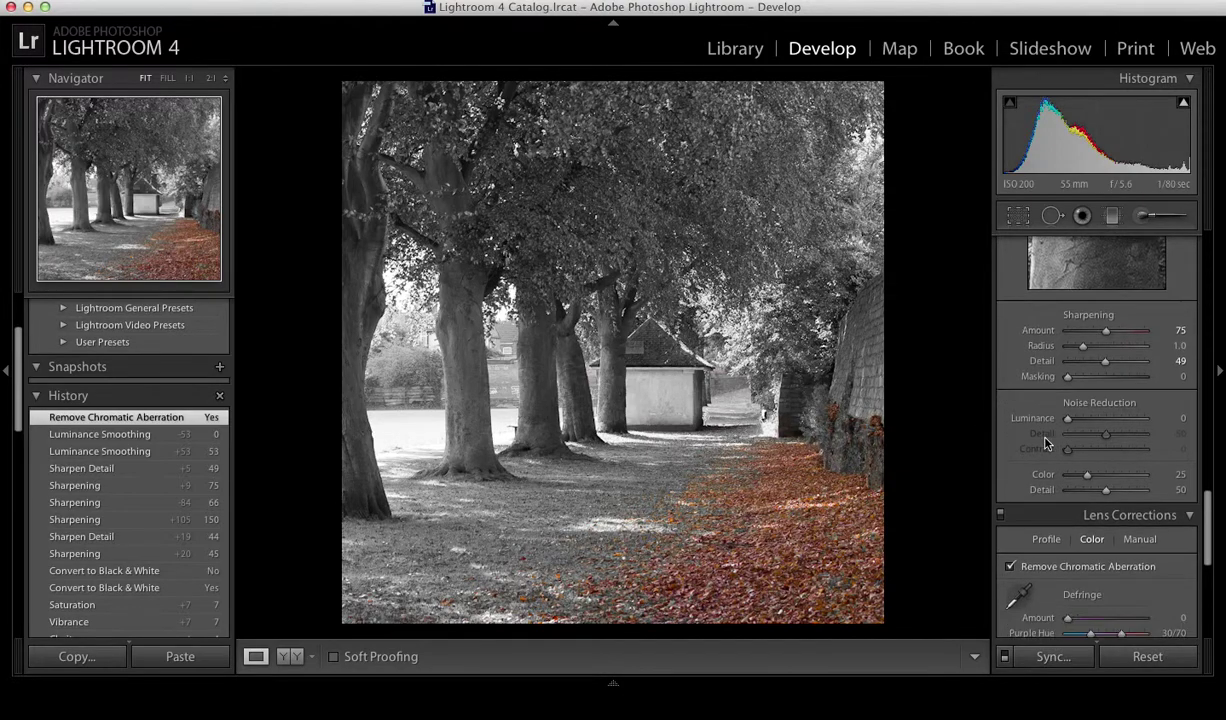
pyautogui.scroll(-3, 1003, 433)
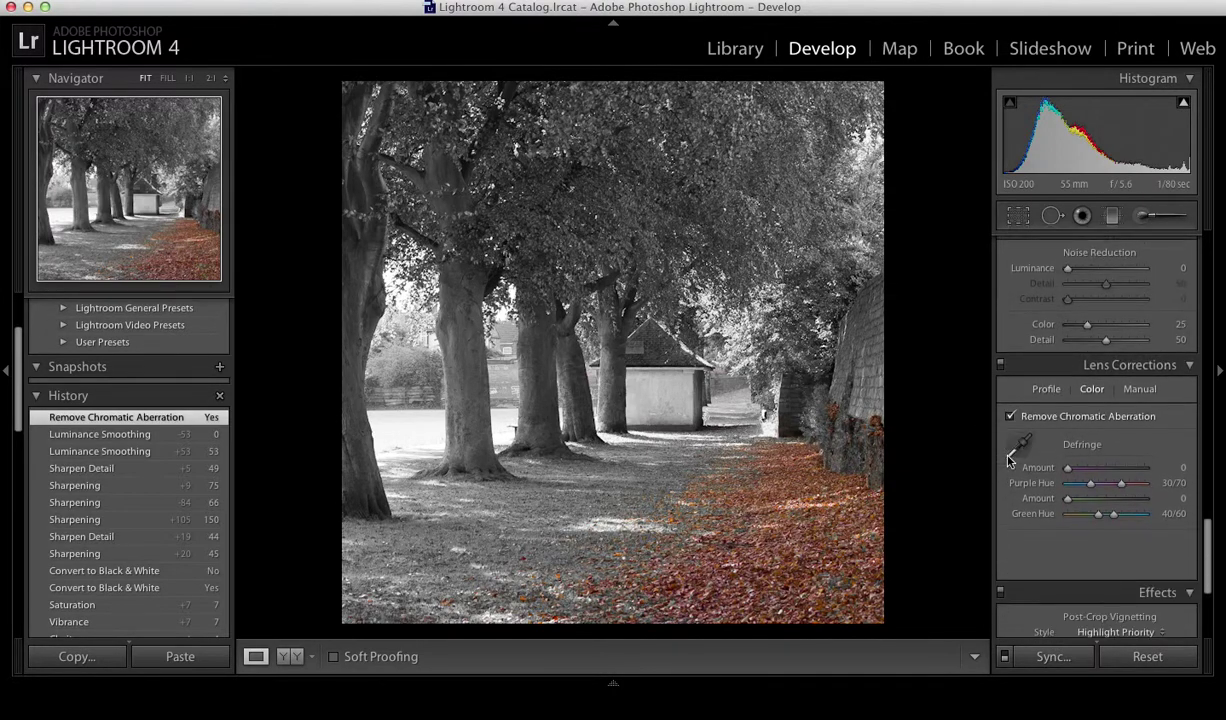
# Step: Darken the photo's edges with a Highlight Priority post-crop vignette amount of -24
pyautogui.scroll(-2, 1005, 420)
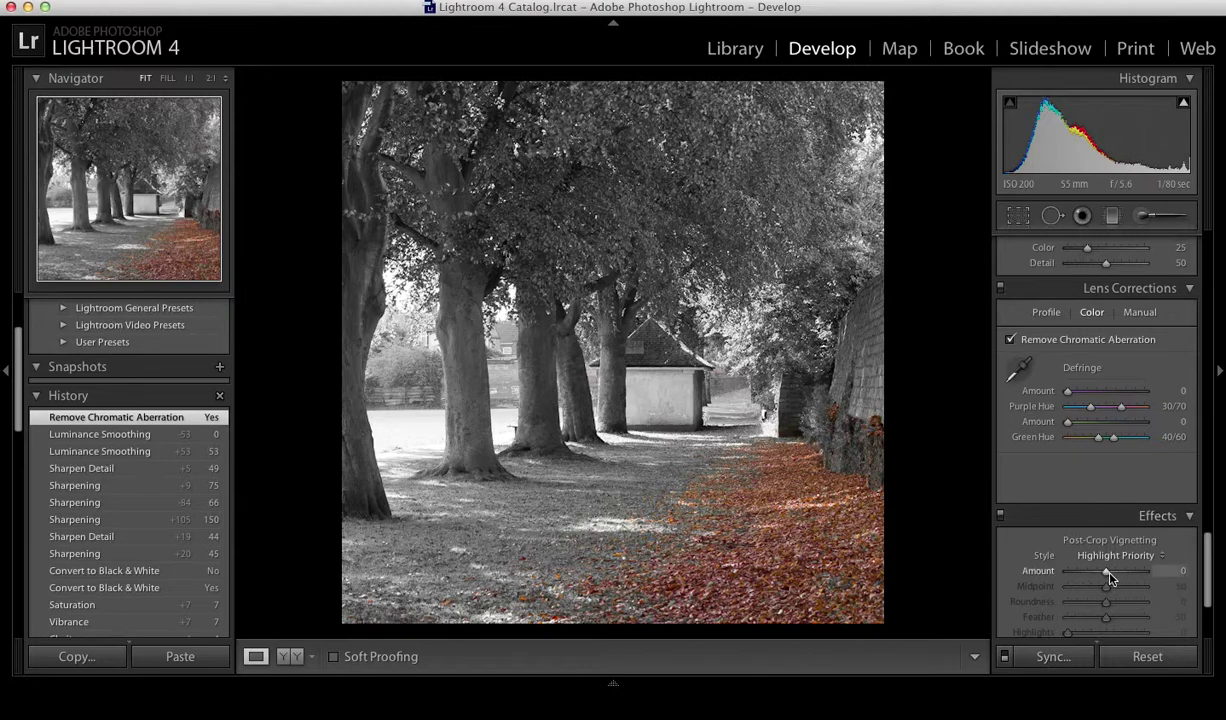
pyautogui.moveTo(1105, 575)
pyautogui.mouseDown()
pyautogui.moveTo(1045, 575)
pyautogui.moveTo(1105, 575)
pyautogui.mouseUp()
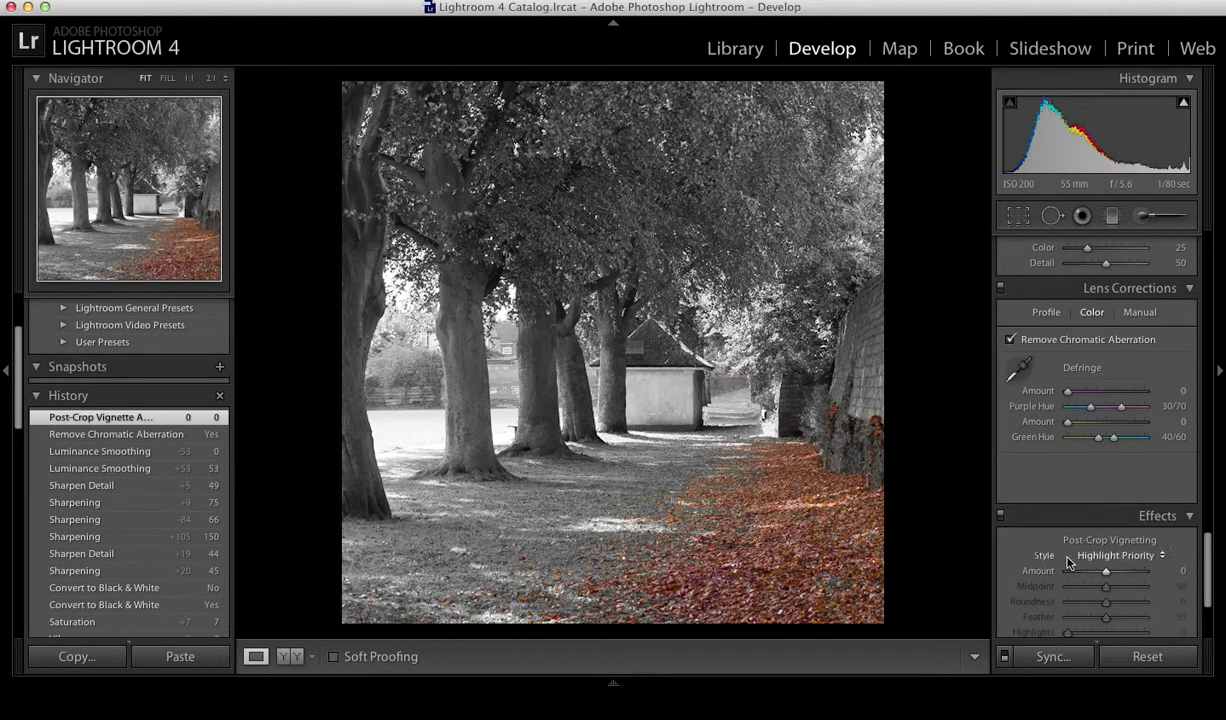
pyautogui.click(1106, 575)
pyautogui.moveTo(1106, 575); pyautogui.dragTo(1096, 574)
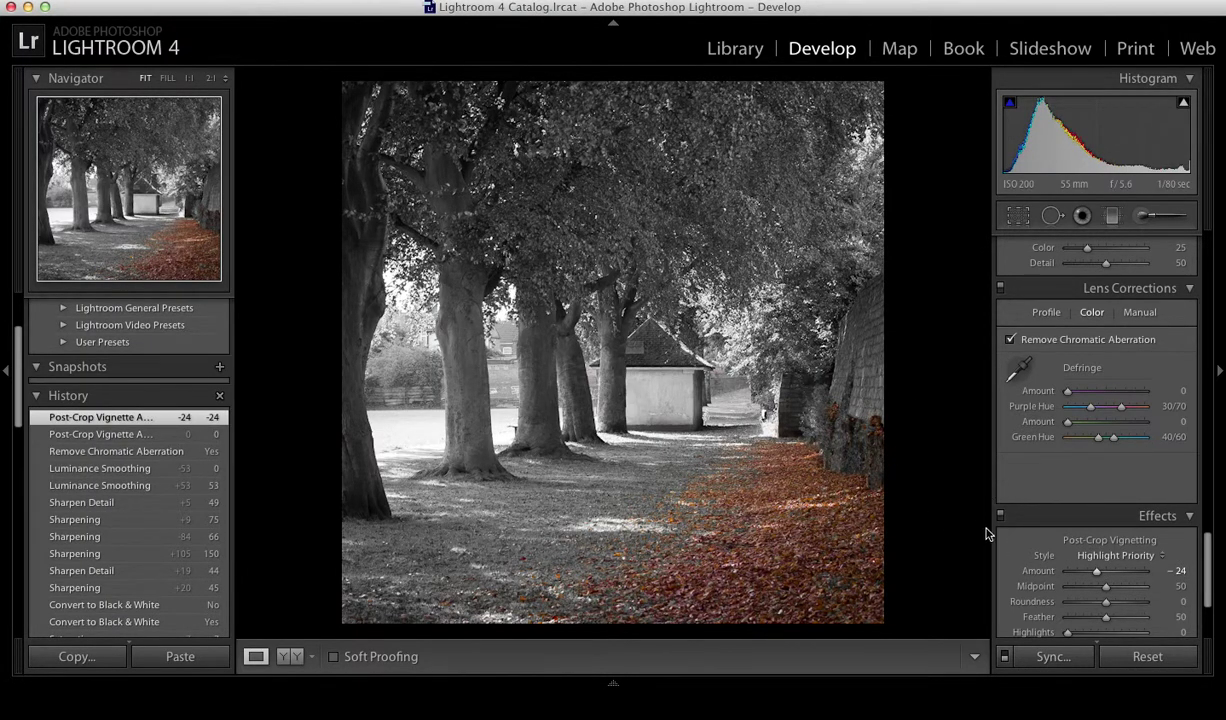
pyautogui.scroll(-3, 1155, 448)
pyautogui.scroll(-3, 1148, 440)
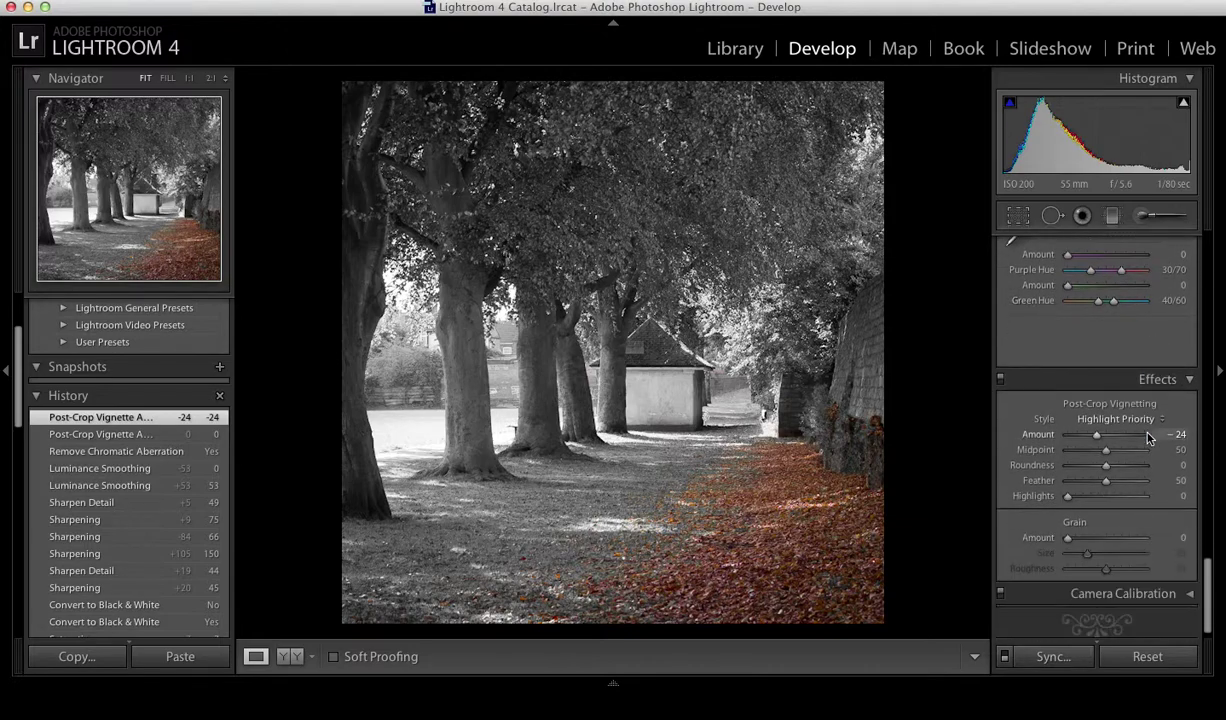
# Step: Hide both side panels and switch the enlarged workspace to the before/after comparison of the photo
pyautogui.scroll(5, 1120, 380)
pyautogui.scroll(4, 1118, 362)
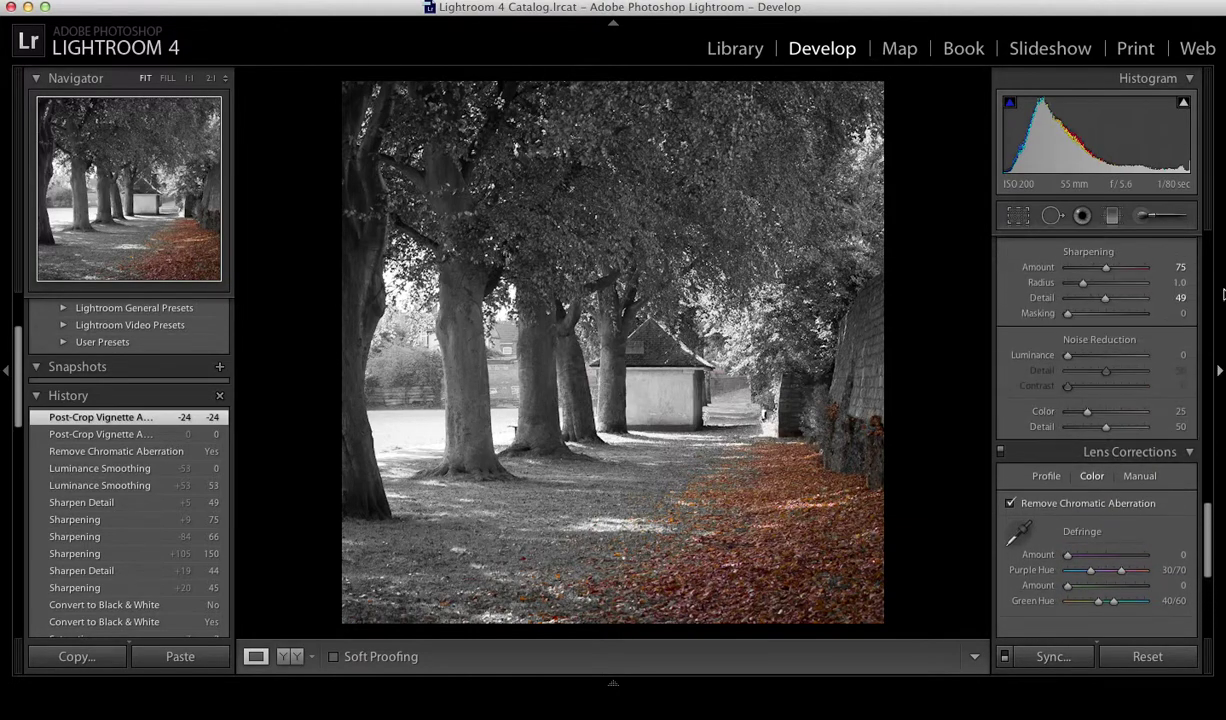
pyautogui.scroll(15, 1208, 243)
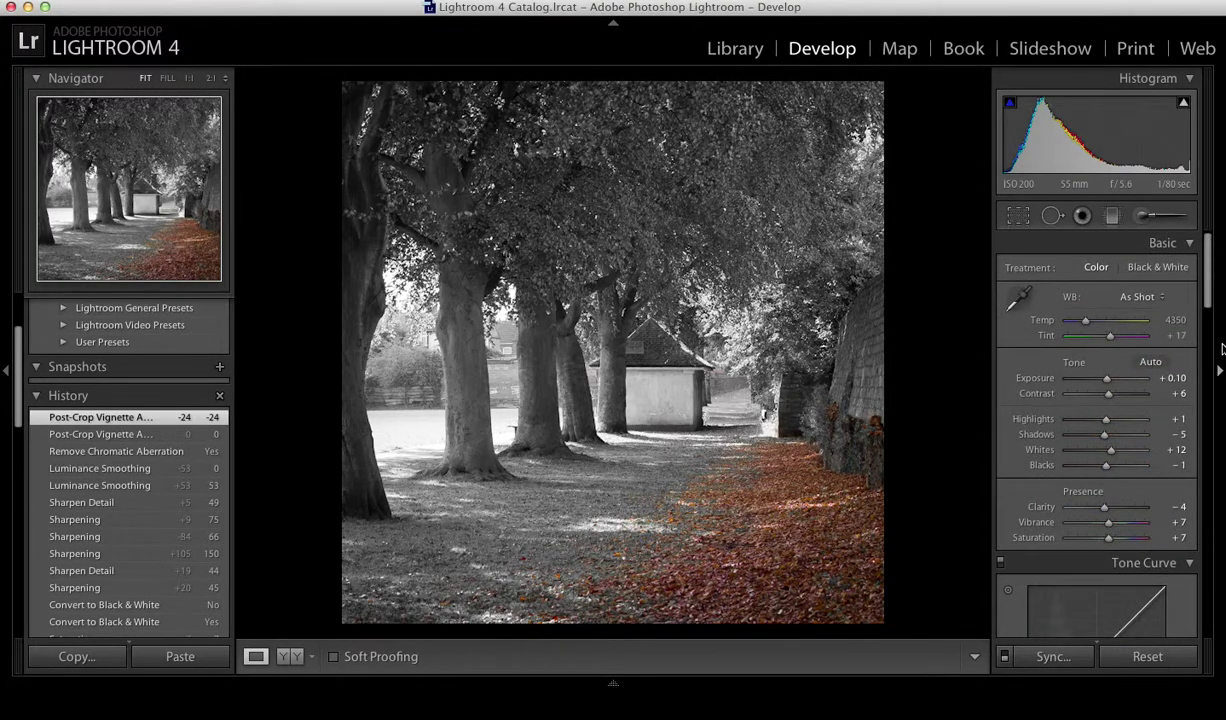
pyautogui.click(1220, 373)
pyautogui.click(8, 366)
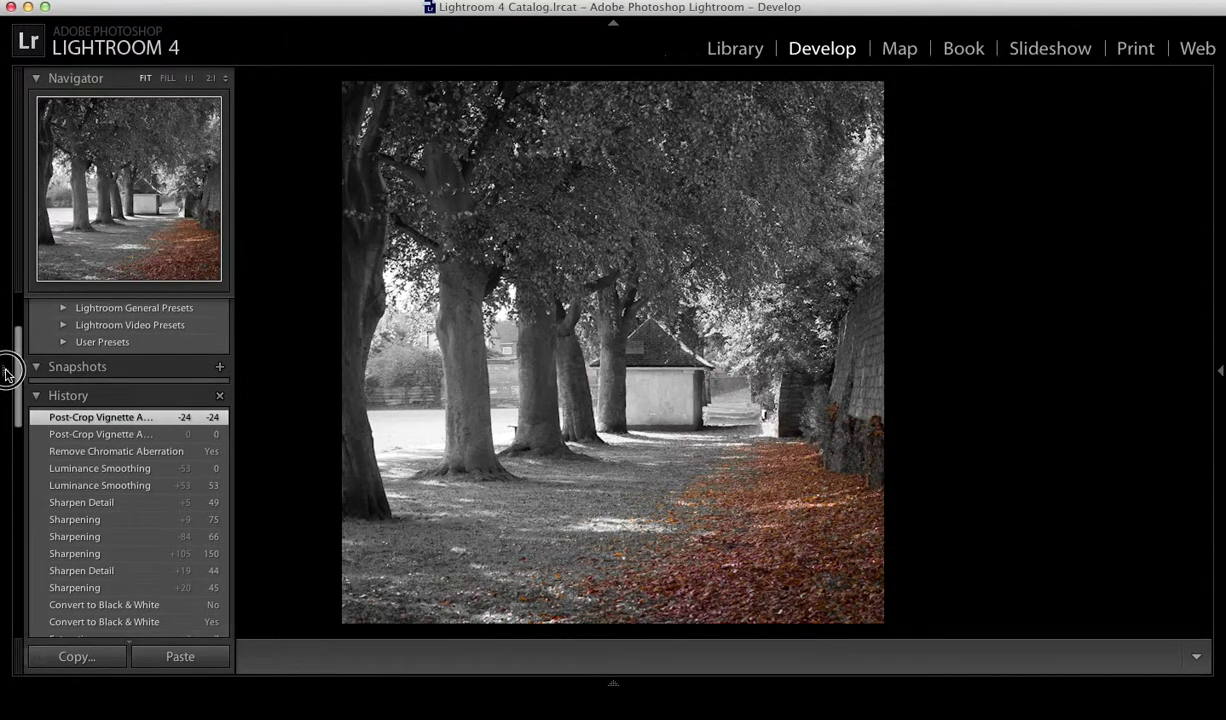
pyautogui.click(72, 655)
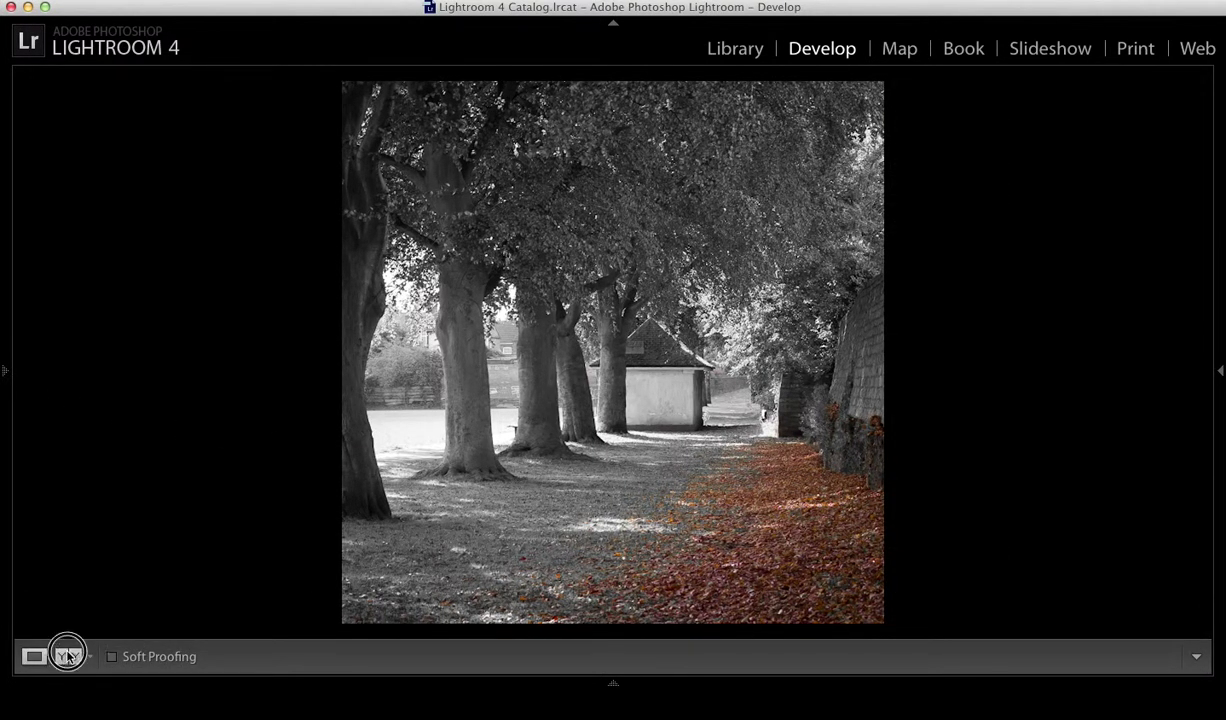